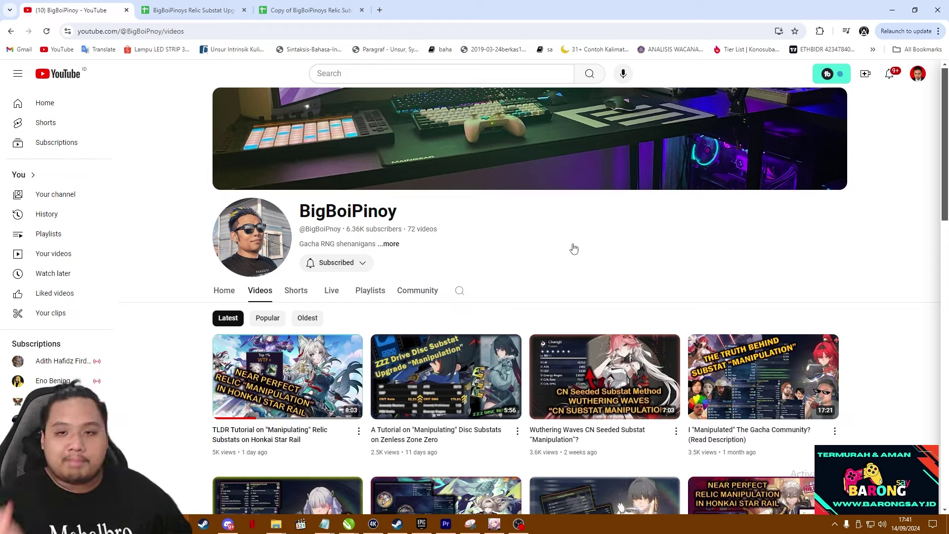
# Browse the BigBoiPinoy channel's videos and view the Relic Substat Upgrade Theory main spreadsheet and its copy.
pyautogui.scroll(-1, 553, 248)
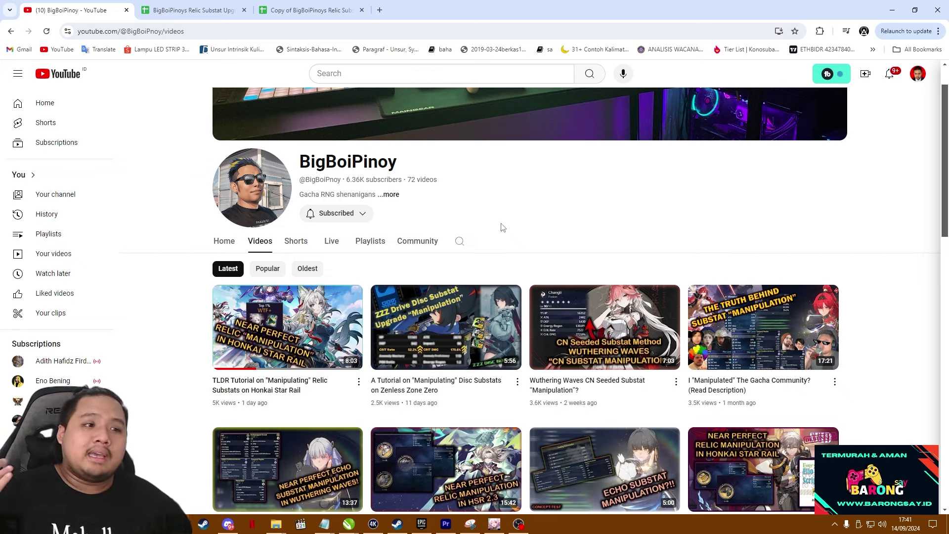
pyautogui.click(194, 10)
pyautogui.scroll(10, 635, 428)
pyautogui.scroll(15, 635, 428)
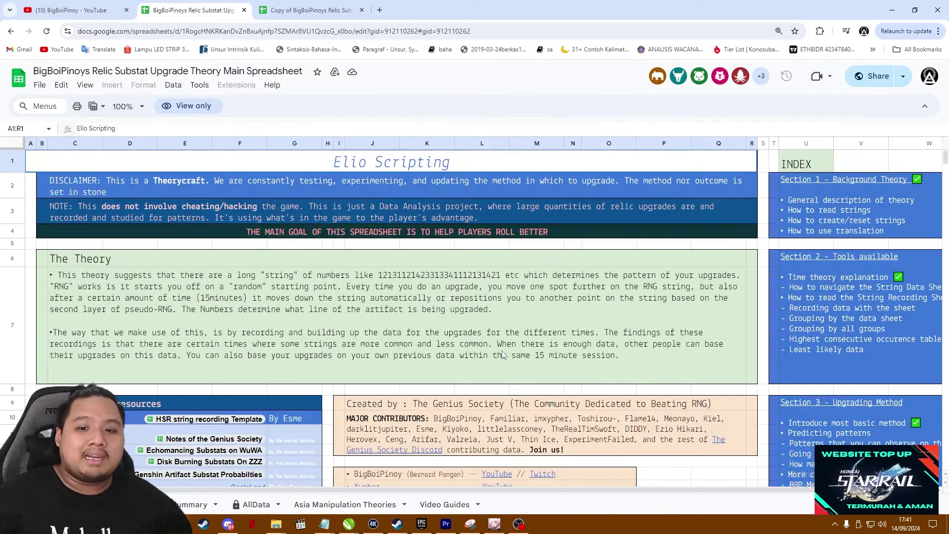
pyautogui.click(298, 11)
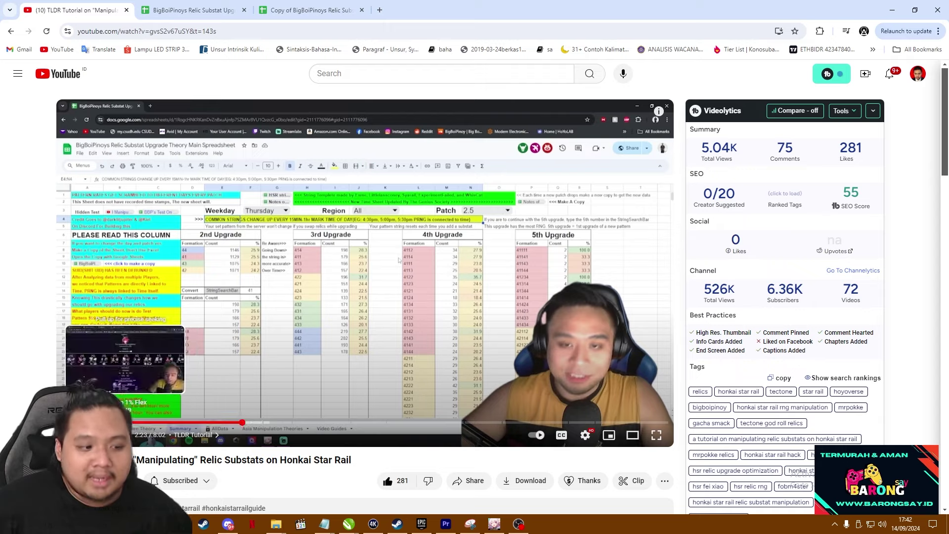
# Watch the Top 1% Flex part of the TLDR relic substat tutorial in full screen and leave full screen.
pyautogui.doubleClick(299, 322)
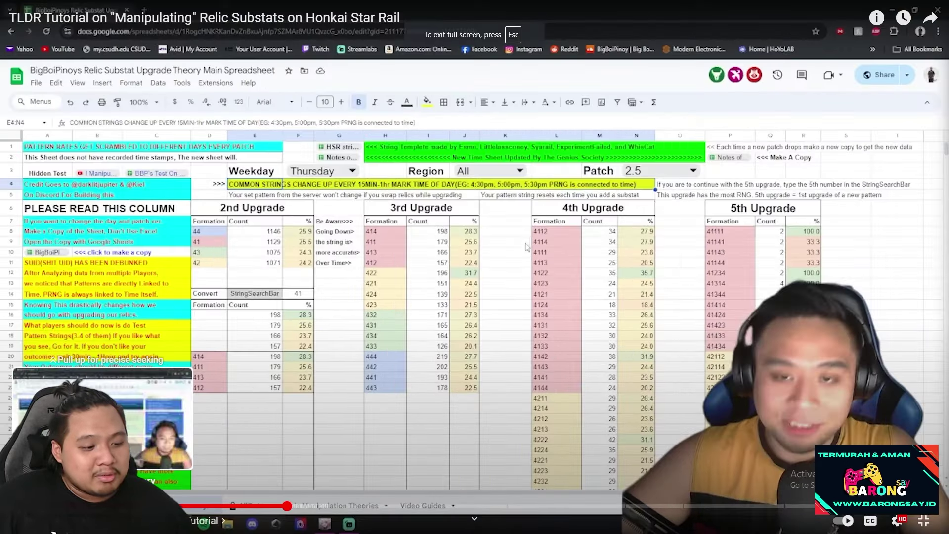
pyautogui.click(102, 508)
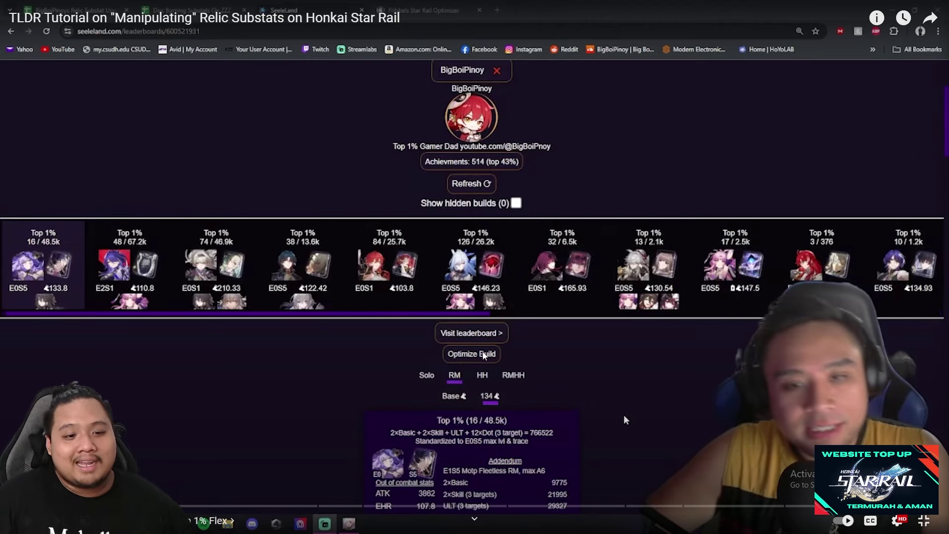
pyautogui.doubleClick(396, 353)
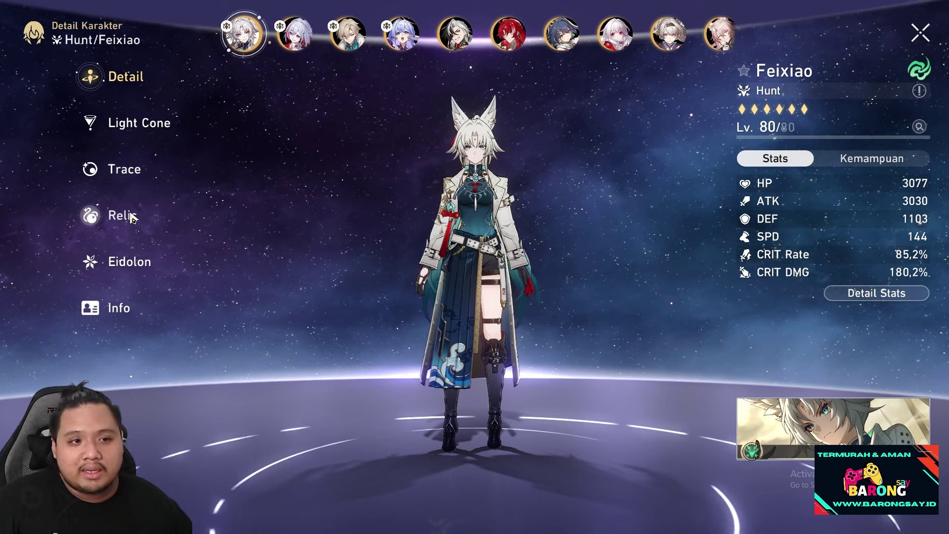
# Look through the characters in Honkai: Star Rail and view Feixiao's equipped relics and details.
pyautogui.click(563, 44)
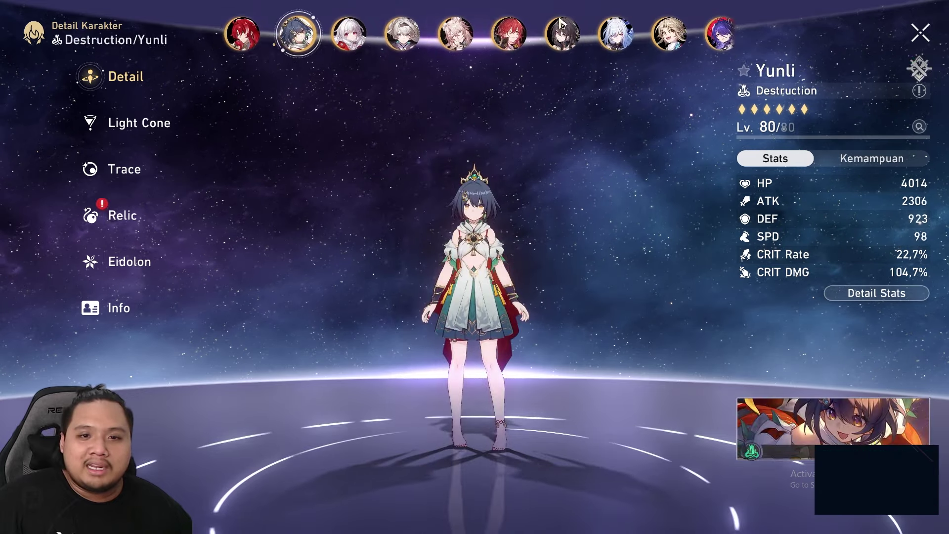
pyautogui.scroll(2, 238, 45)
pyautogui.click(238, 45)
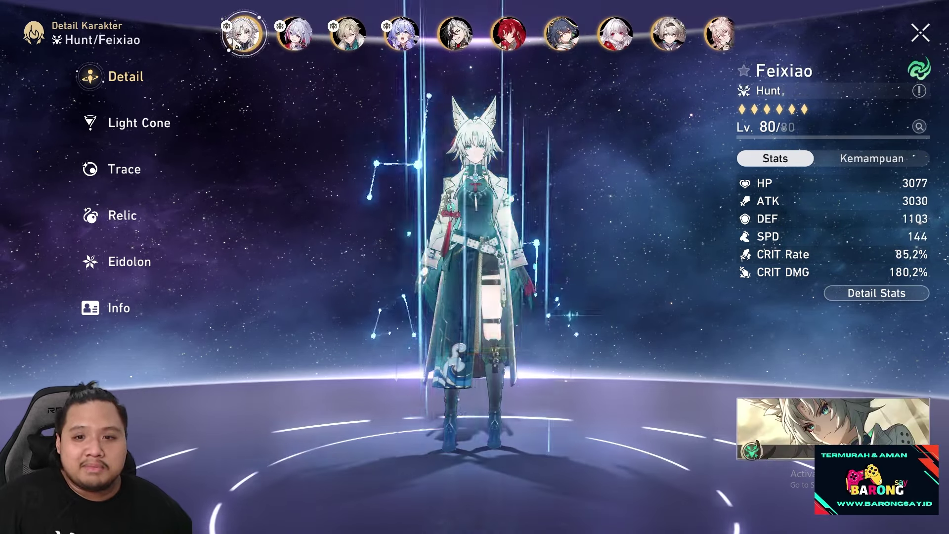
pyautogui.click(123, 215)
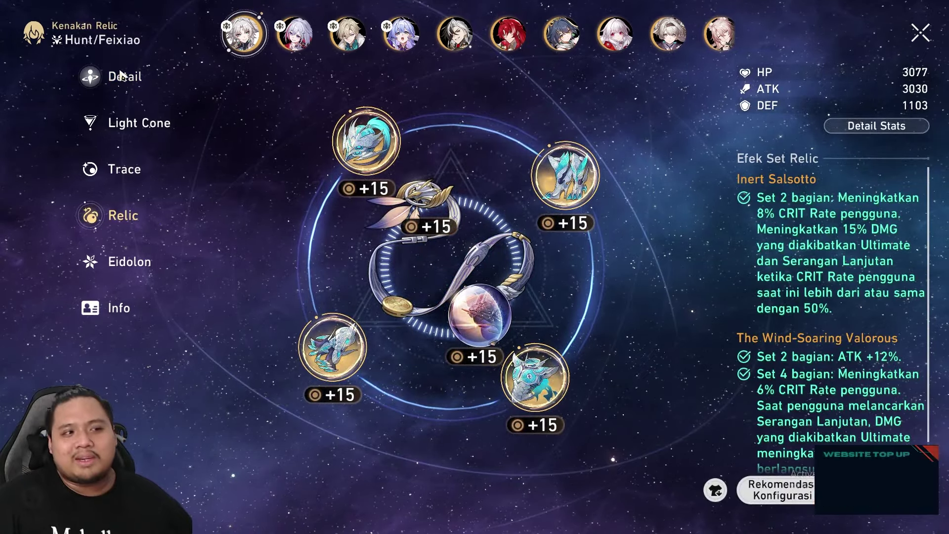
pyautogui.click(124, 94)
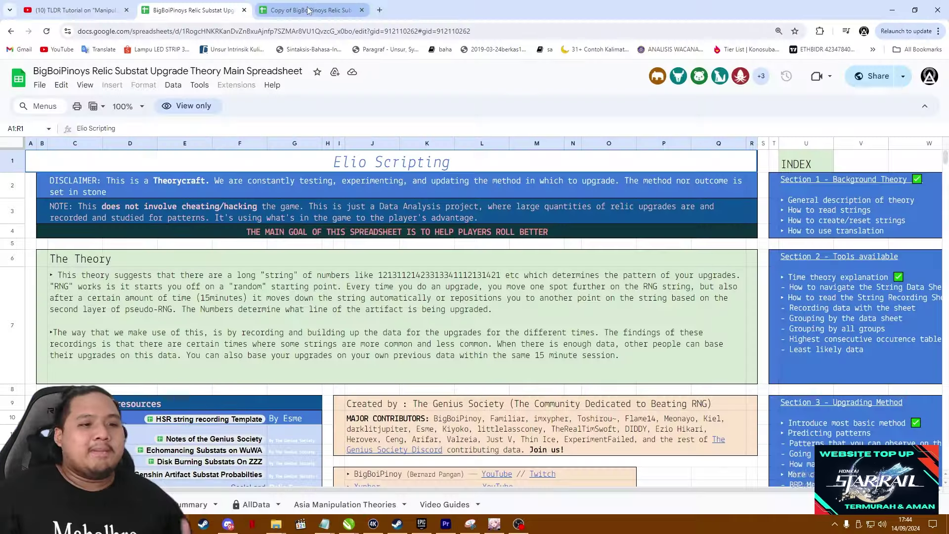
# Switch to the copied theory spreadsheet in the browser and read its instruction column and upgrade pattern tables.
pyautogui.hotkey('ctrl', 'Tab')
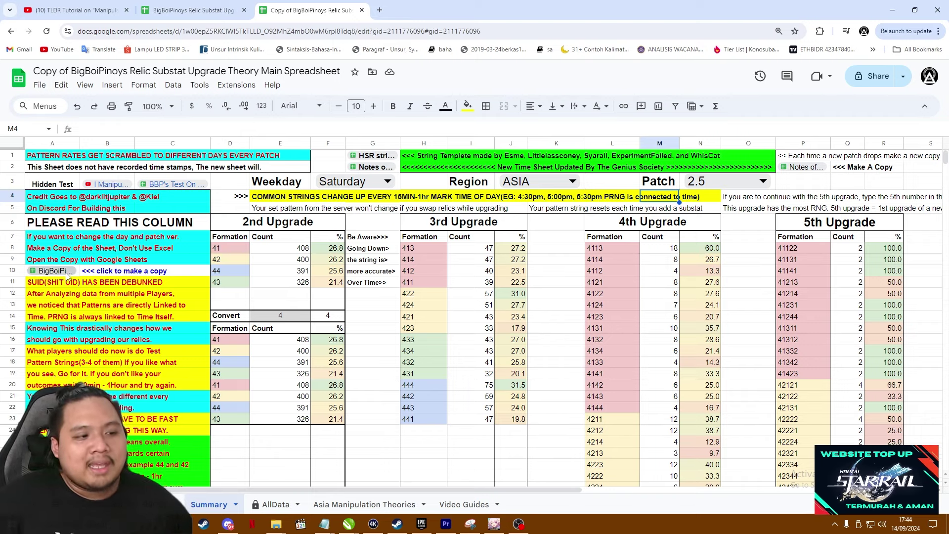
pyautogui.scroll(-2, 79, 277)
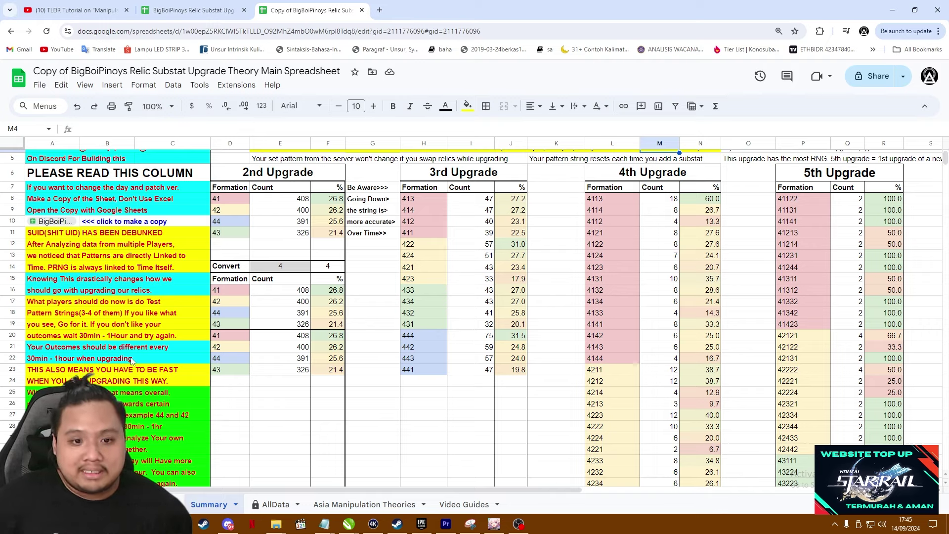
pyautogui.scroll(2, 364, 339)
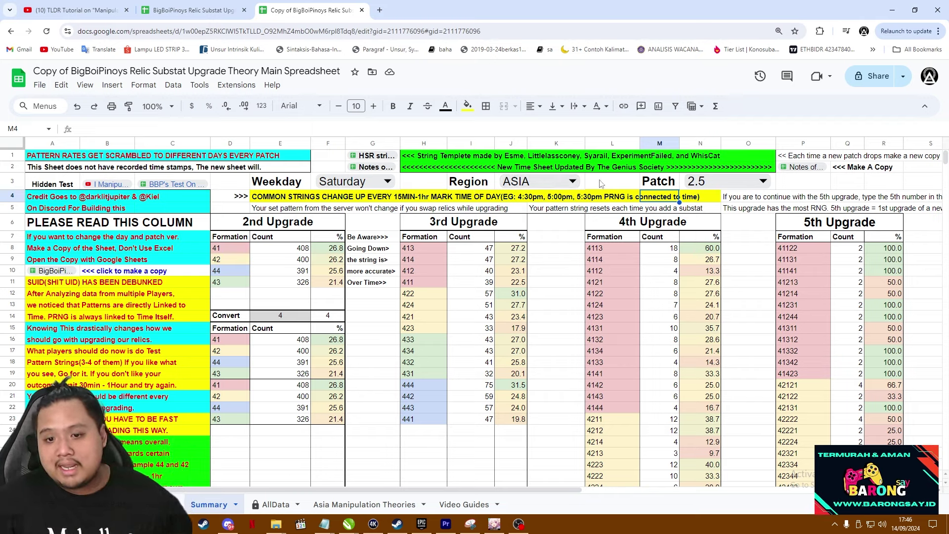
pyautogui.click(563, 317)
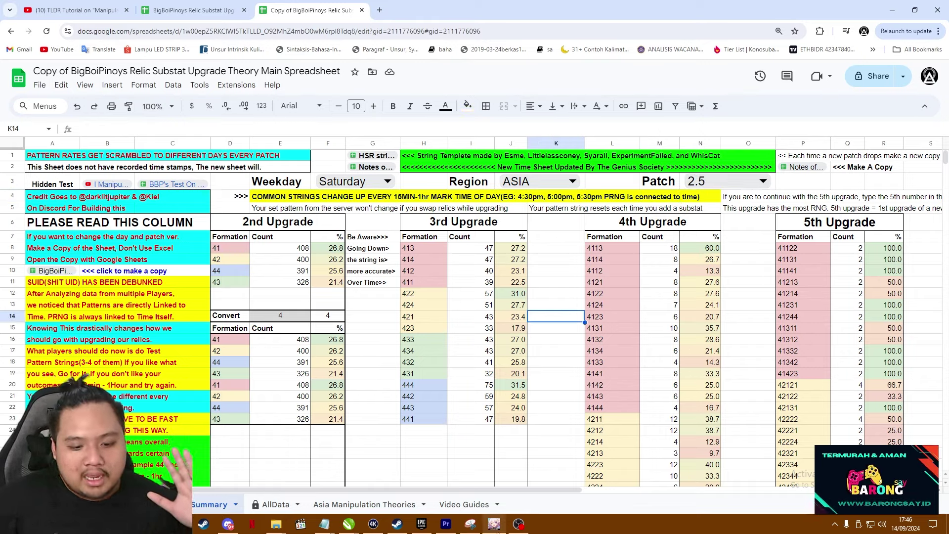
# Switch to Honkai: Star Rail and inspect the +0 Link Rope relics near the end of Feixiao's relic list.
pyautogui.click(499, 526)
pyautogui.scroll(-5, 177, 253)
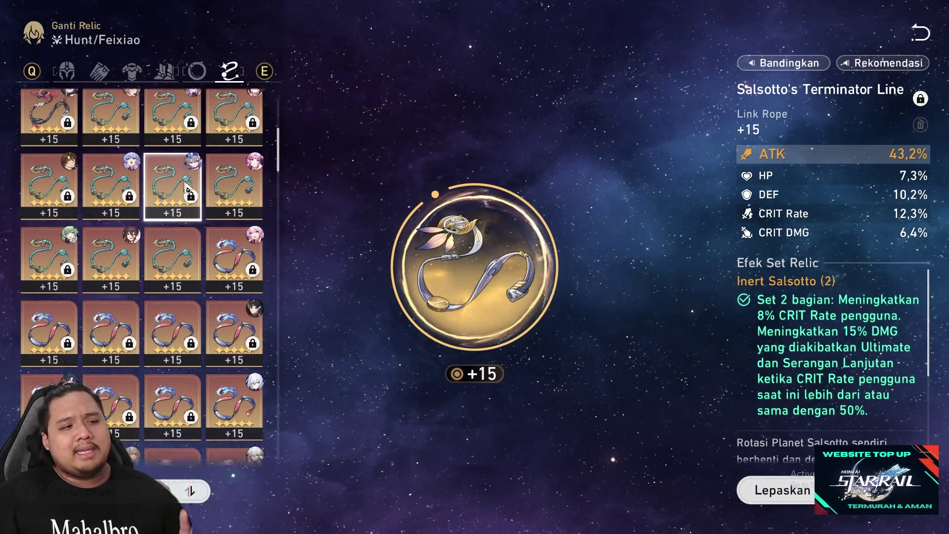
pyautogui.scroll(-10, 177, 253)
pyautogui.click(234, 270)
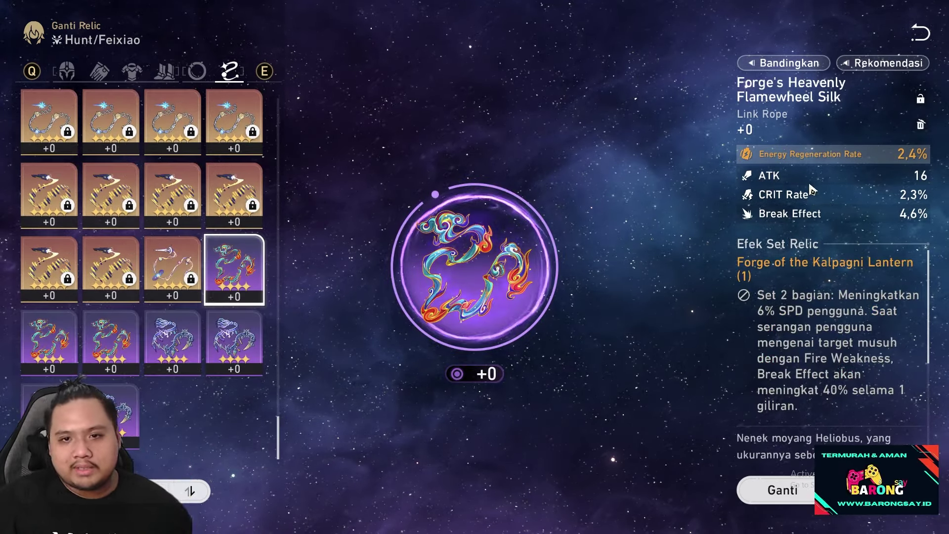
pyautogui.press('Down')
pyautogui.press('Left')
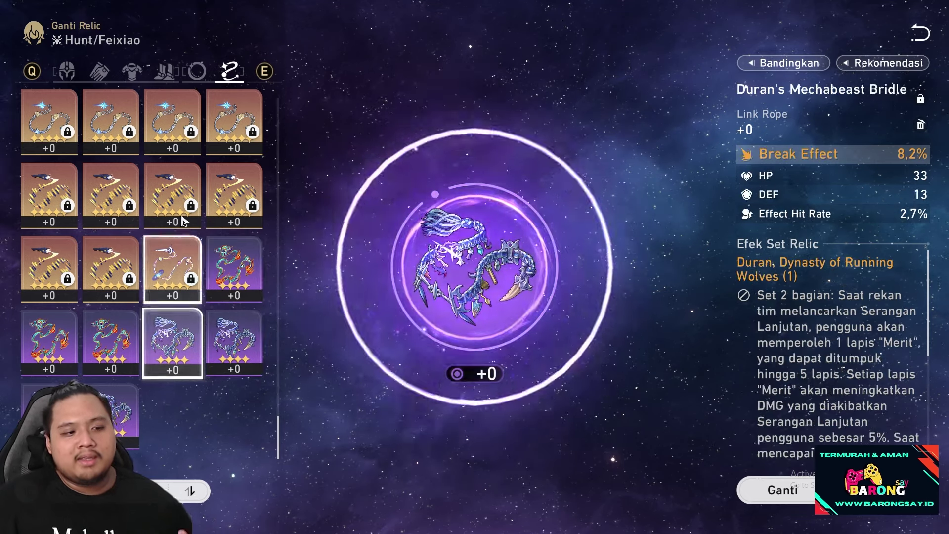
pyautogui.press('Up')
pyautogui.press('Up')
pyautogui.press('Right')
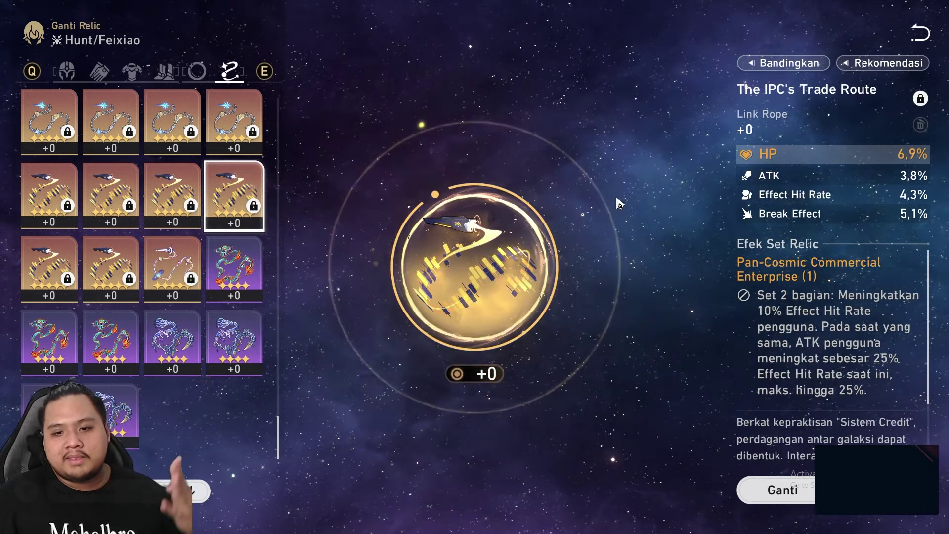
# Compare the substats of the purple Forge's Heavenly Flamewheel Silk with the gold Planet Screwllum's Ring System and Talia's Exposed Electric Wire.
pyautogui.click(245, 280)
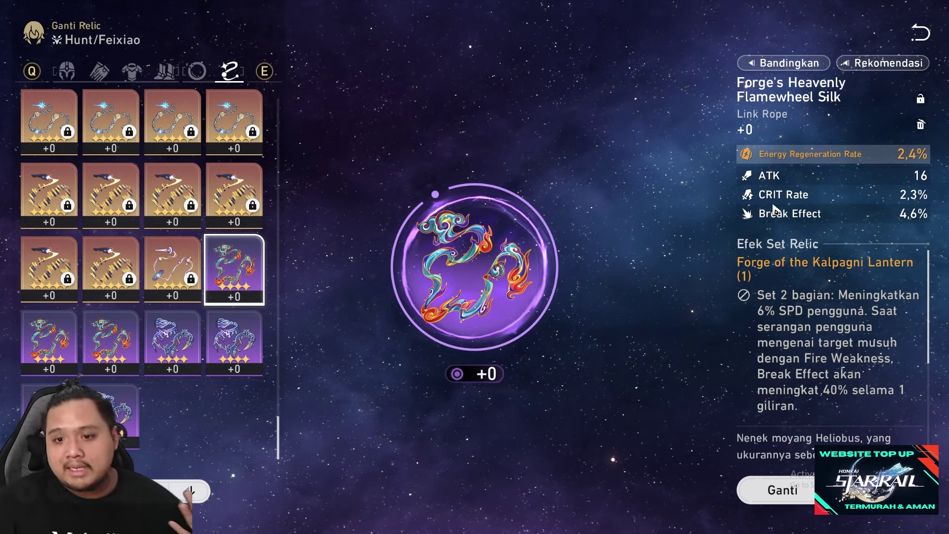
pyautogui.click(252, 140)
pyautogui.scroll(-3, 195, 252)
pyautogui.click(172, 231)
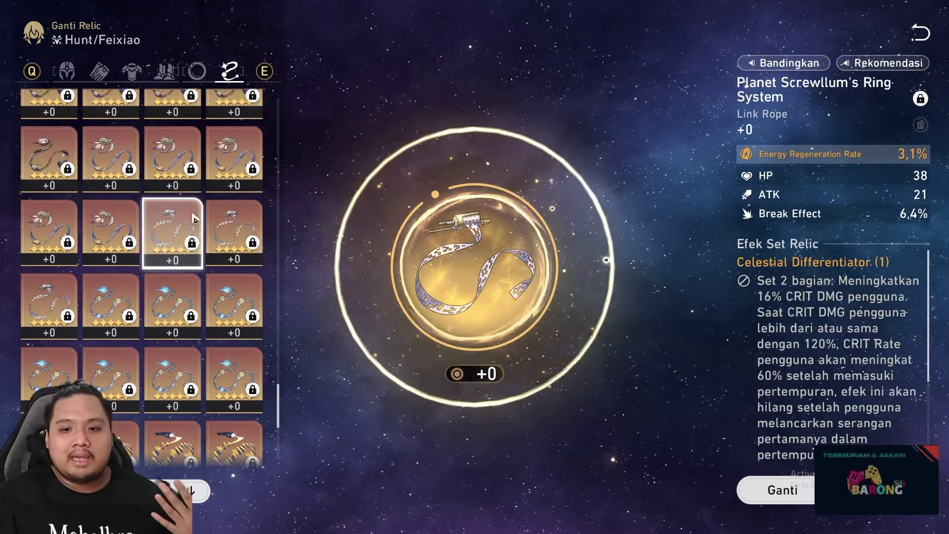
pyautogui.click(172, 217)
pyautogui.scroll(2, 188, 327)
pyautogui.click(111, 198)
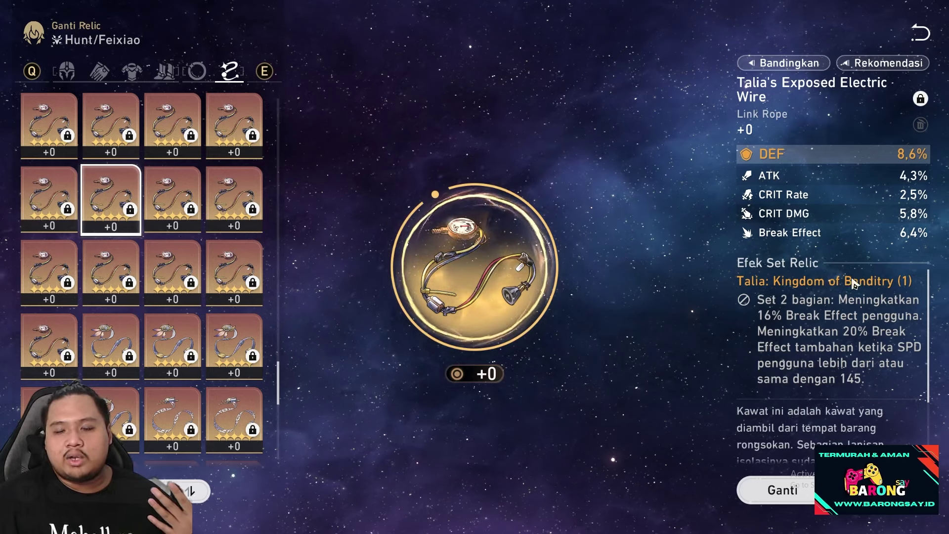
# Select the purple Forge's Heavenly Flamewheel Silk with Energy Regeneration Rate as main stat and level it up to +3.
pyautogui.scroll(-5, 233, 276)
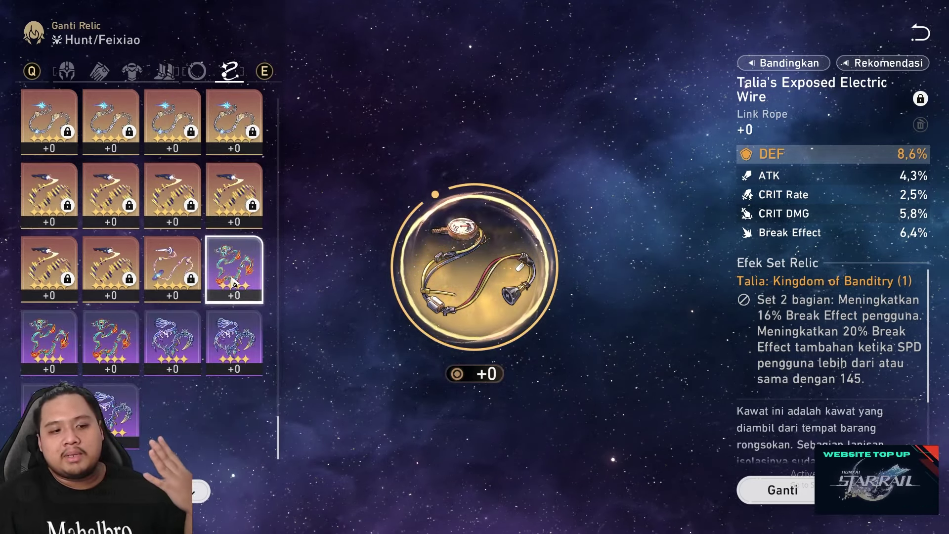
pyautogui.click(236, 280)
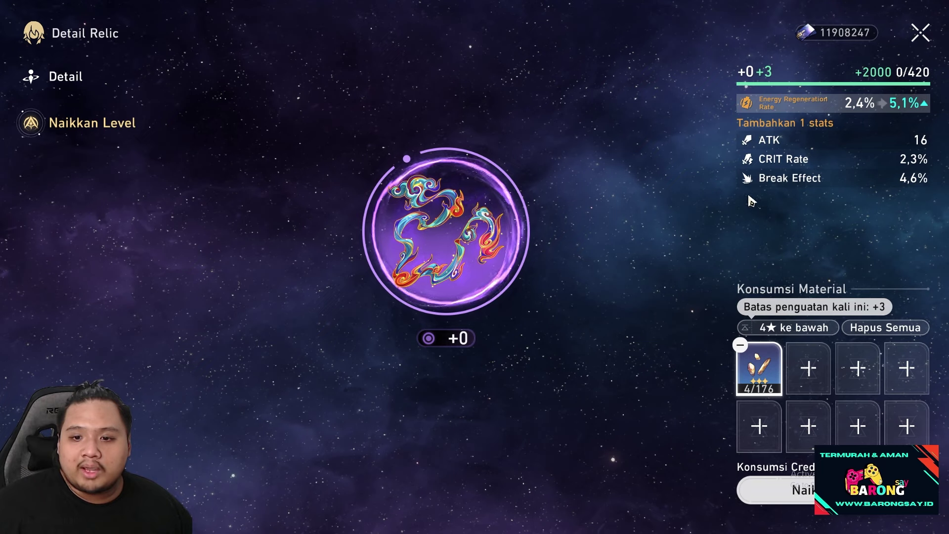
pyautogui.click(771, 490)
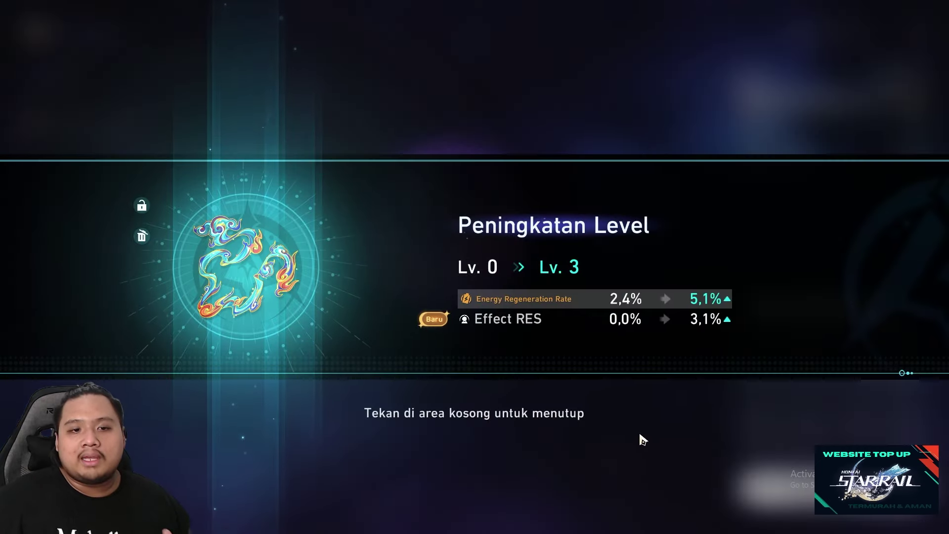
pyautogui.click(637, 432)
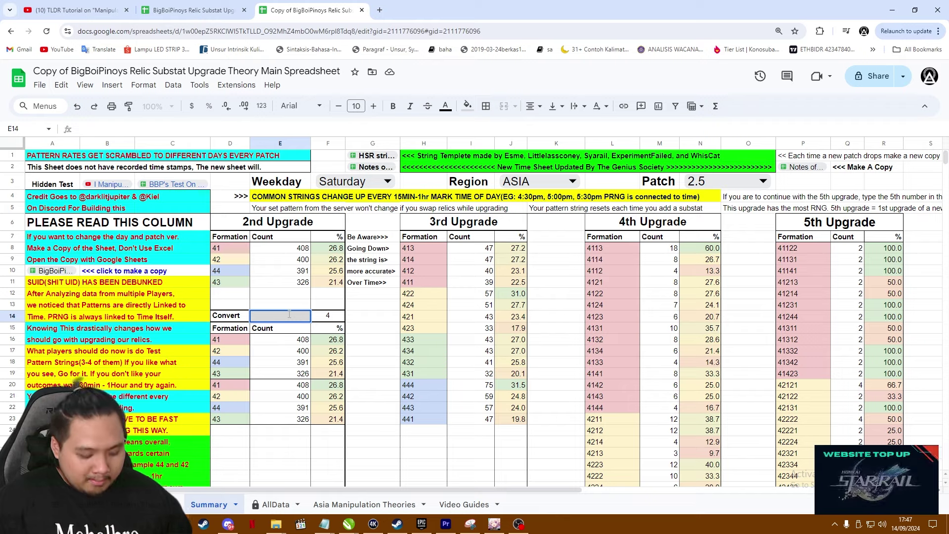
# Enter 4 in the Convert search cell E14 of the copied spreadsheet's Summary sheet.
pyautogui.press('Return')
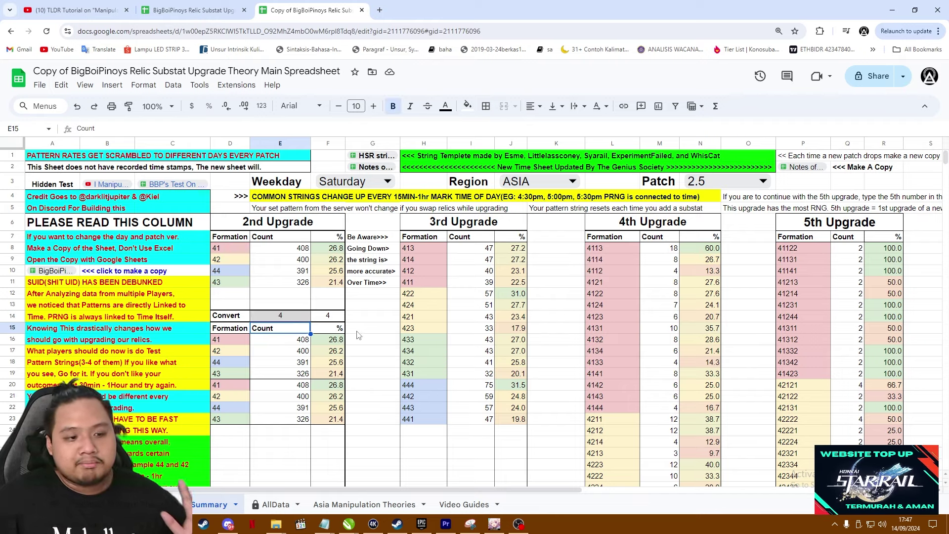
pyautogui.hotkey('ctrl', '+')
pyautogui.hotkey('ctrl', '+')
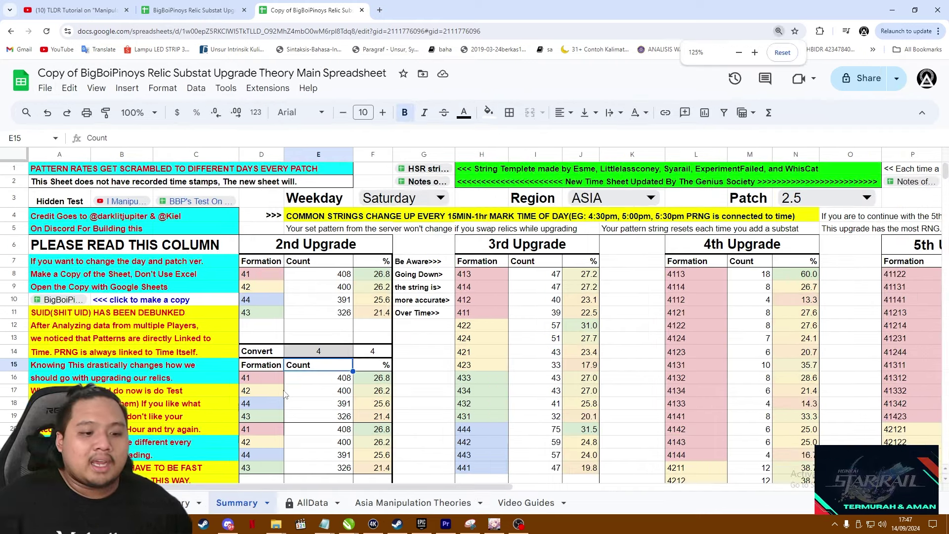
pyautogui.click(409, 297)
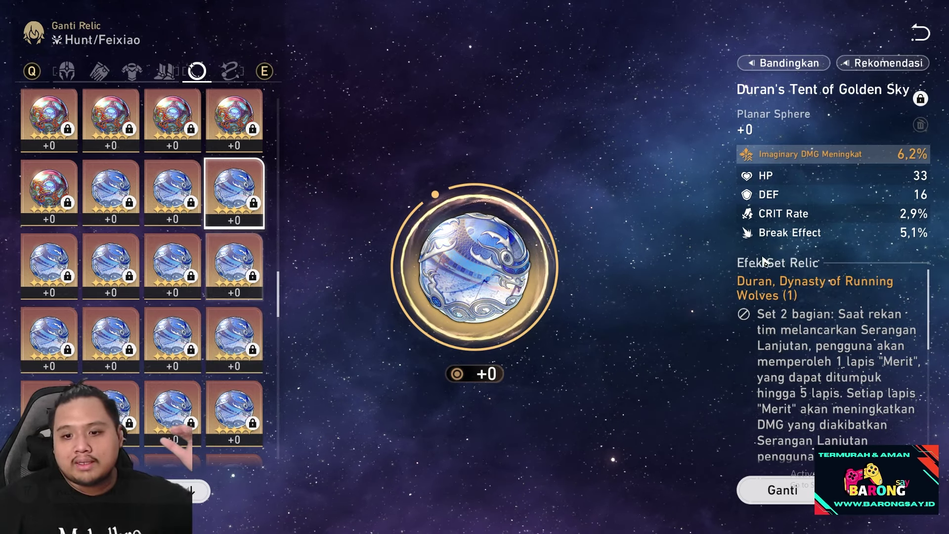
# Inspect the +0 Duran's Tent of Golden Sky Planar Spheres in the game and check the copied spreadsheet's pattern tables.
pyautogui.scroll(-1, 158, 320)
pyautogui.click(168, 284)
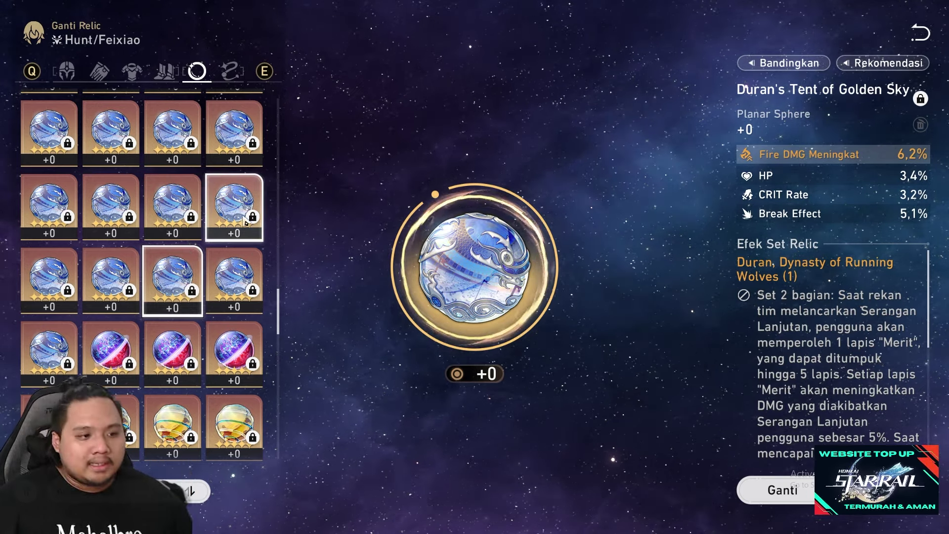
pyautogui.hotkey('alt', 'Tab')
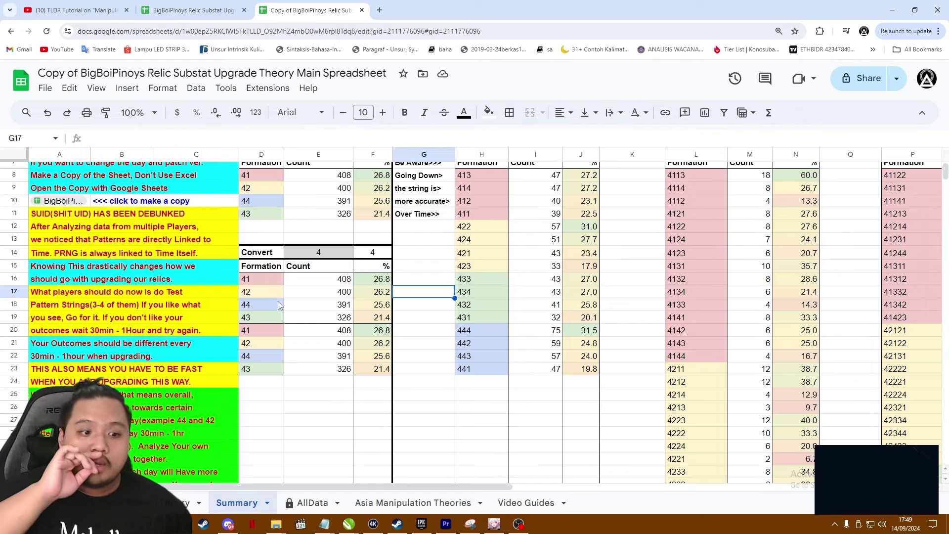
pyautogui.hotkey('alt', 'Tab')
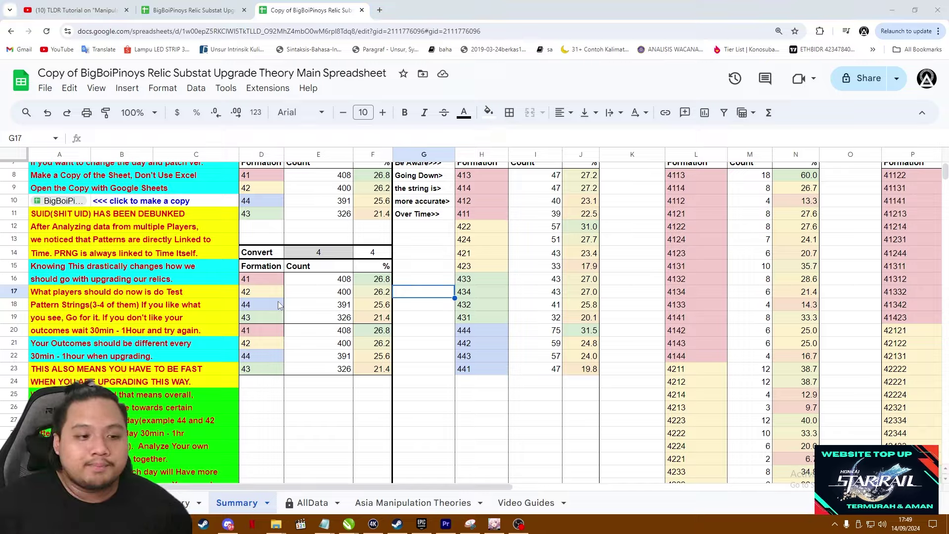
# Choose the +0 Wind DMG Planar Sphere with ATK, CRIT Rate, CRIT DMG and Effect RES, and level it to +3 using automatically added materials.
pyautogui.scroll(-3, 164, 369)
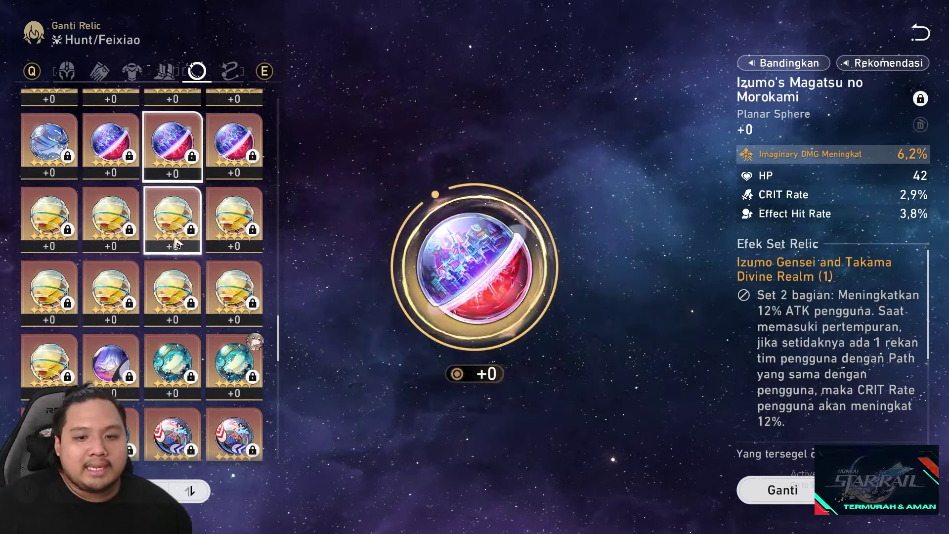
pyautogui.click(182, 286)
pyautogui.click(173, 217)
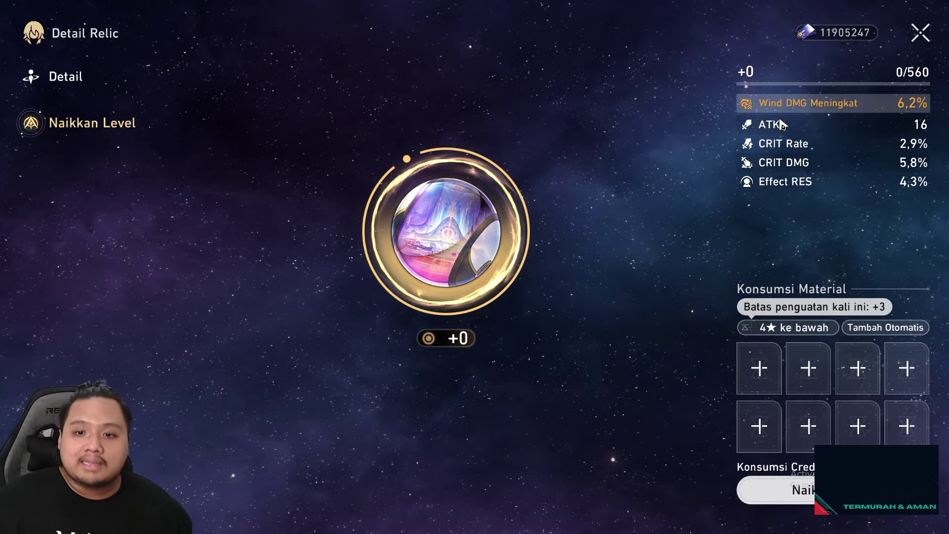
pyautogui.click(885, 327)
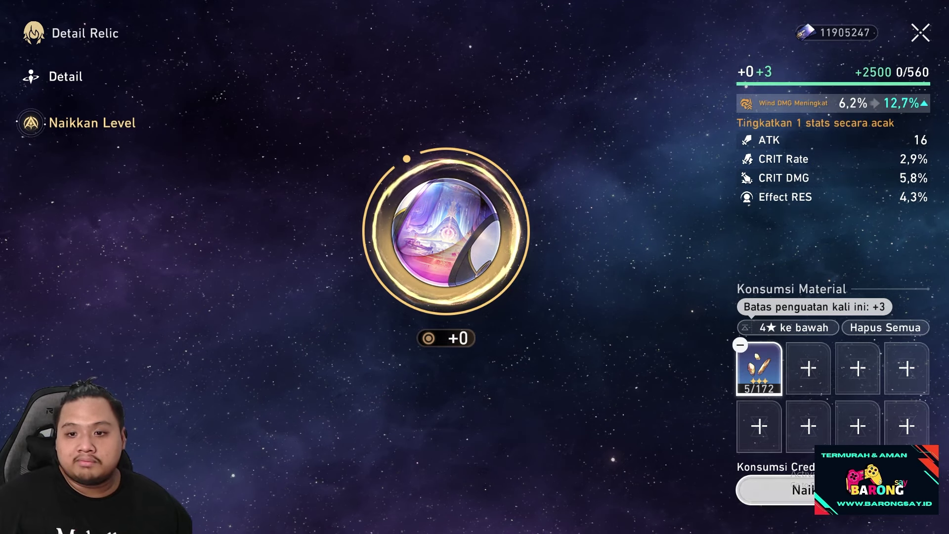
pyautogui.click(776, 489)
pyautogui.click(583, 507)
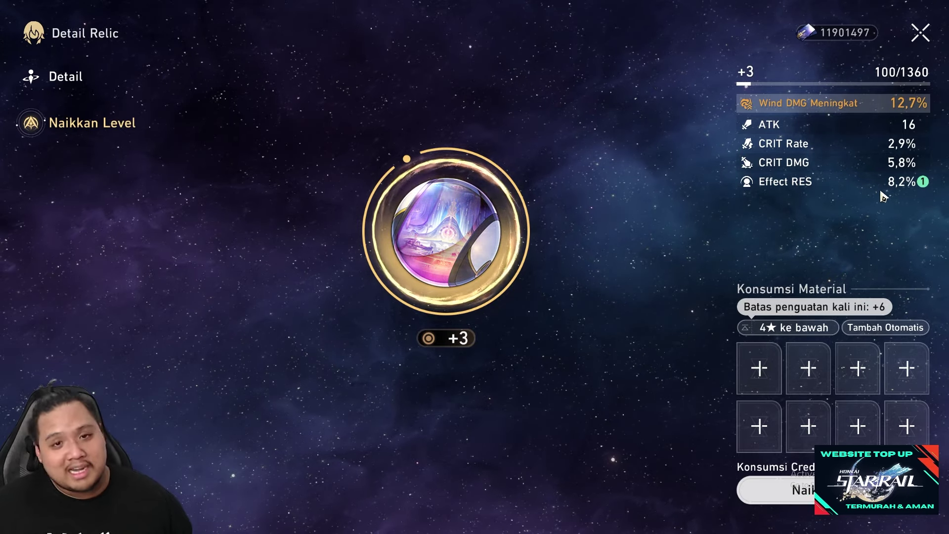
# Leave the Wind DMG sphere's upgrade view and open the Convert search cell E14 in the copied spreadsheet for editing.
pyautogui.press('Escape')
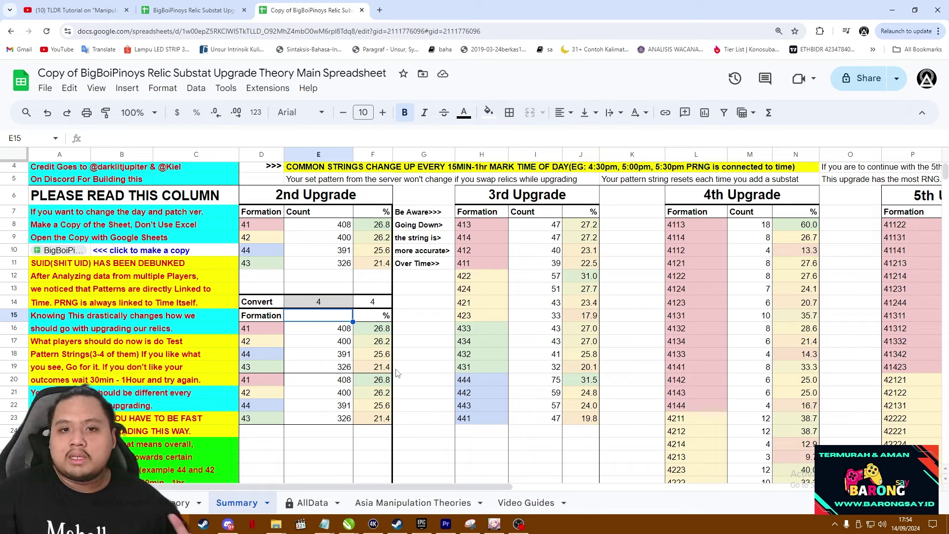
pyautogui.click(336, 307)
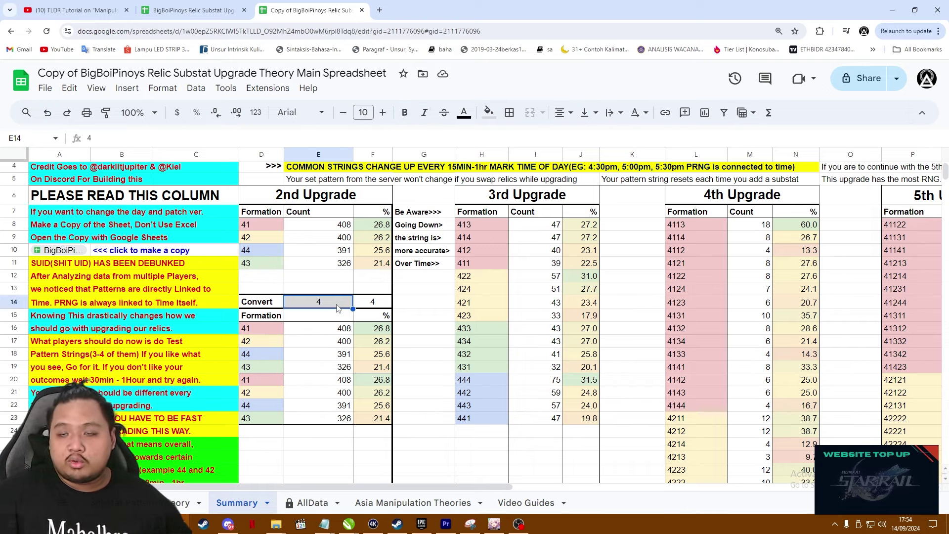
pyautogui.doubleClick(336, 306)
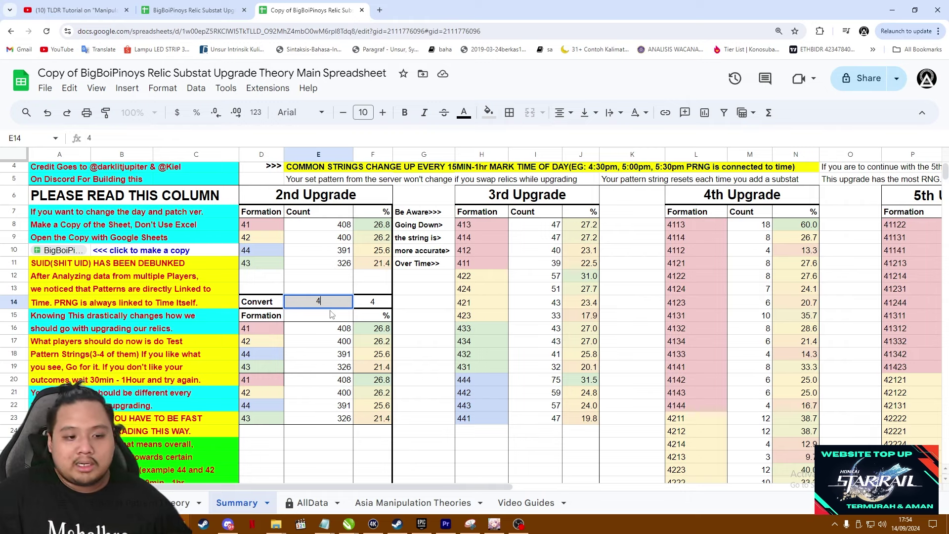
pyautogui.press('Return')
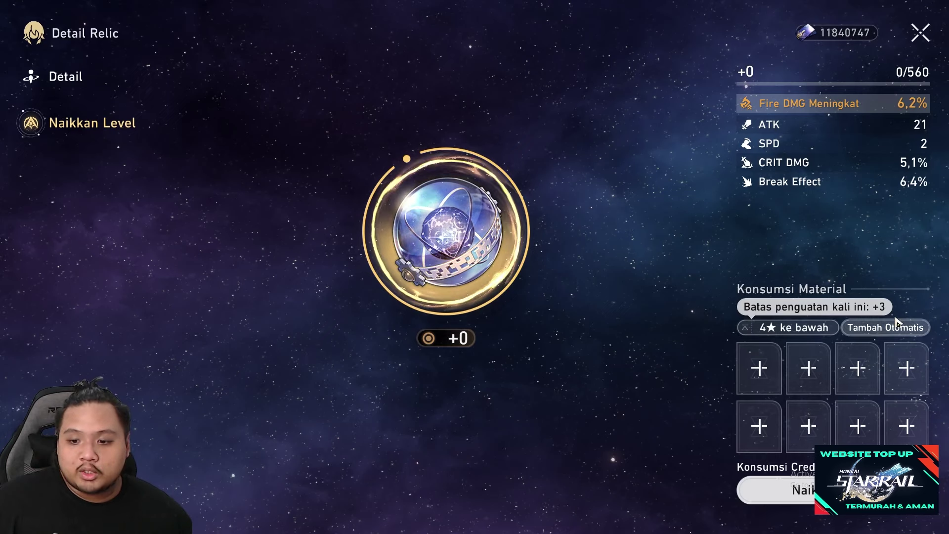
# Level the +0 Fire DMG Planet Screwllum's Mechanical Sun to +3 with automatically added materials and enter 31 in Convert search cell E14.
pyautogui.click(893, 326)
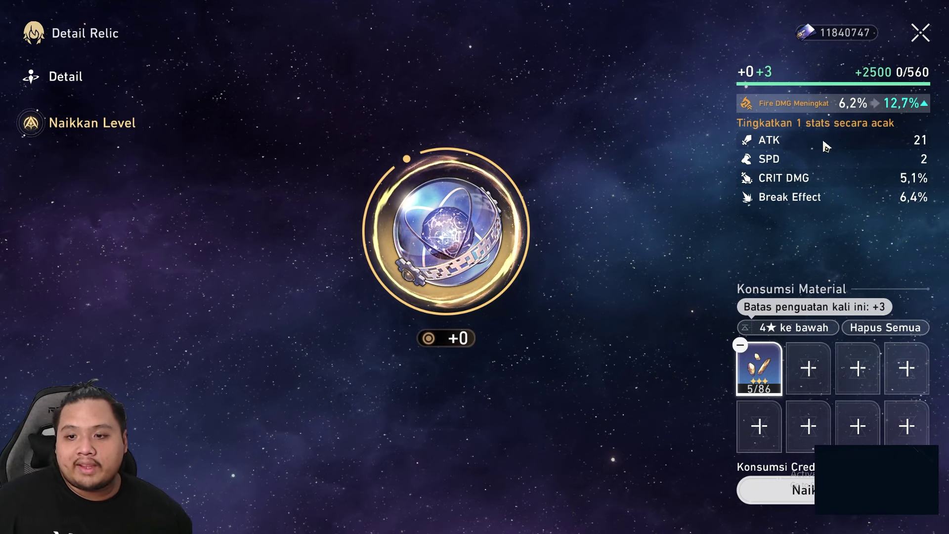
pyautogui.click(840, 489)
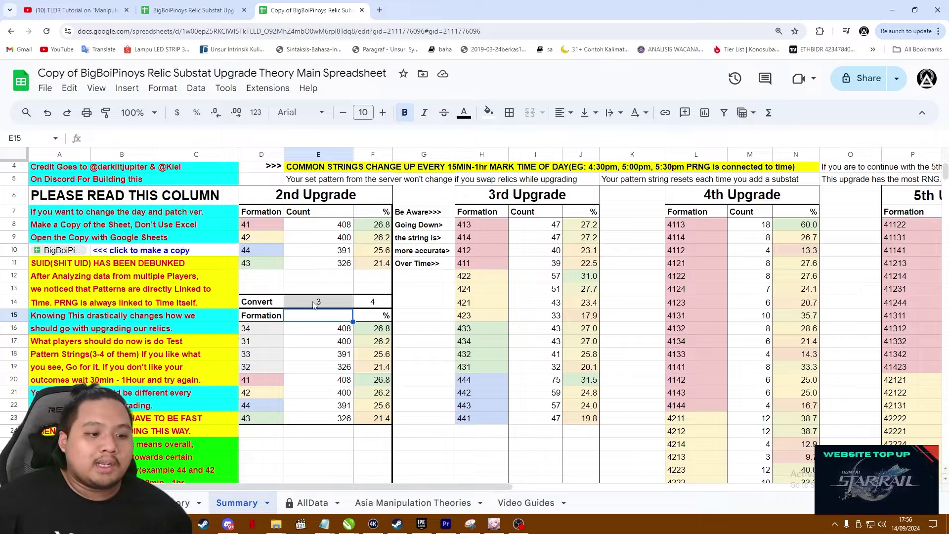
pyautogui.click(322, 302)
pyautogui.write('31')
pyautogui.press('Return')
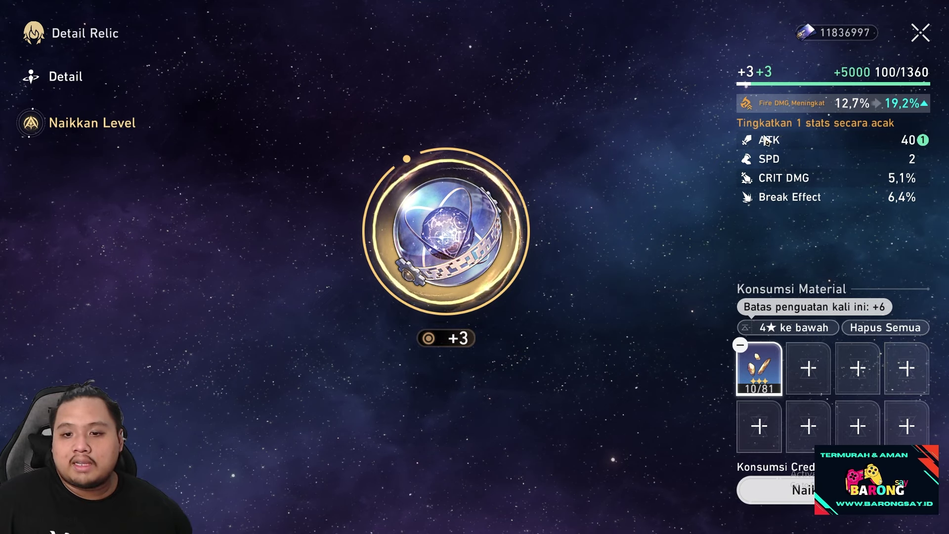
# Level the Fire DMG sphere to +6 and enter 313 in the Convert search cell E14.
pyautogui.click(777, 491)
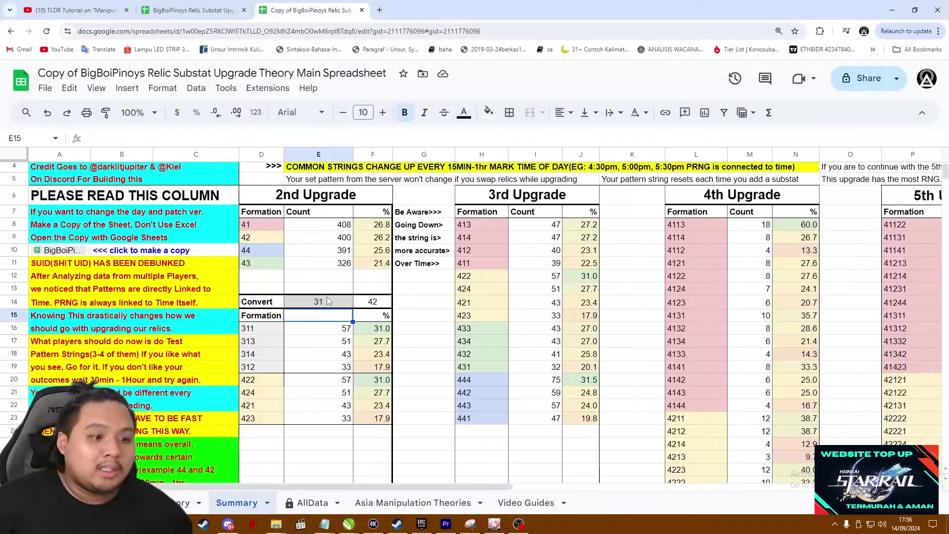
pyautogui.click(325, 303)
pyautogui.write('313')
pyautogui.press('Return')
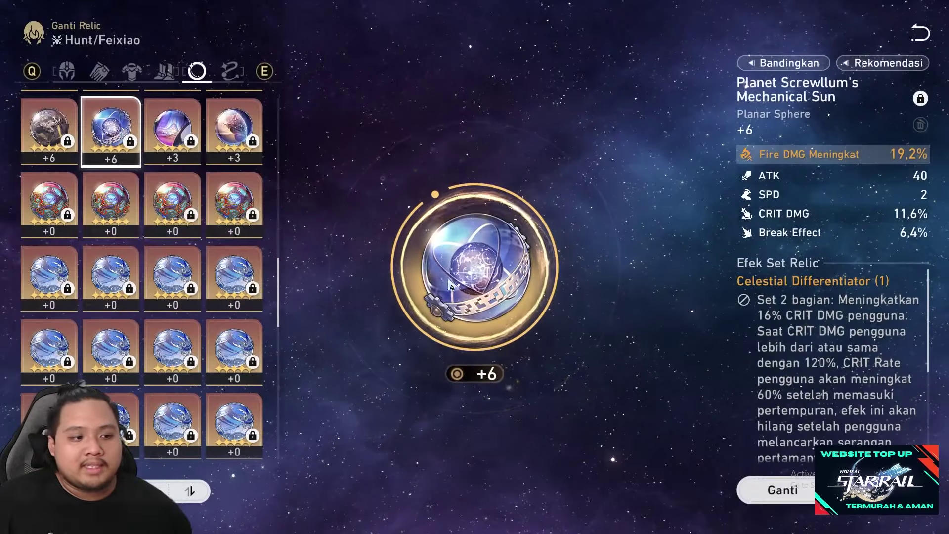
# Select the +0 Imaginary DMG Duran's Tent of Golden Sky sphere with HP, DEF, CRIT Rate and Break Effect, and level it to +3.
pyautogui.click(173, 278)
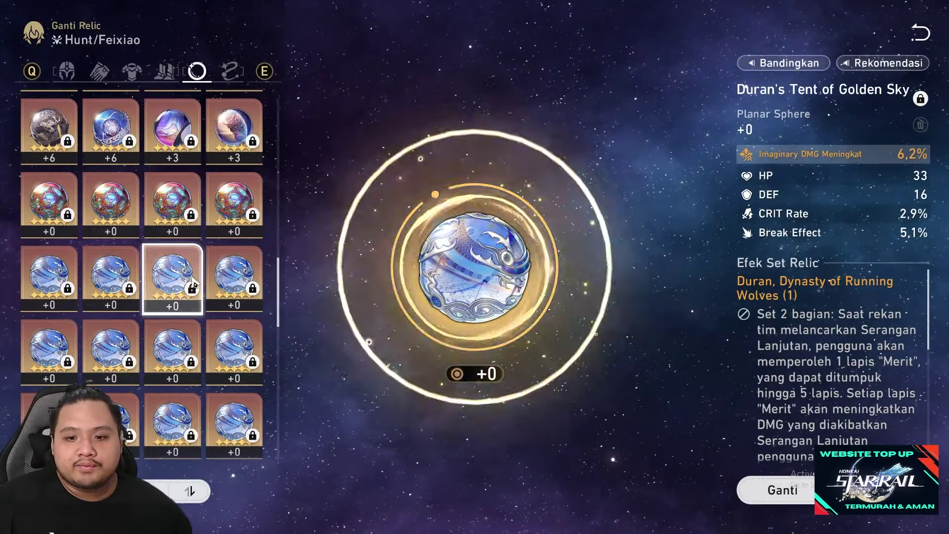
pyautogui.click(920, 125)
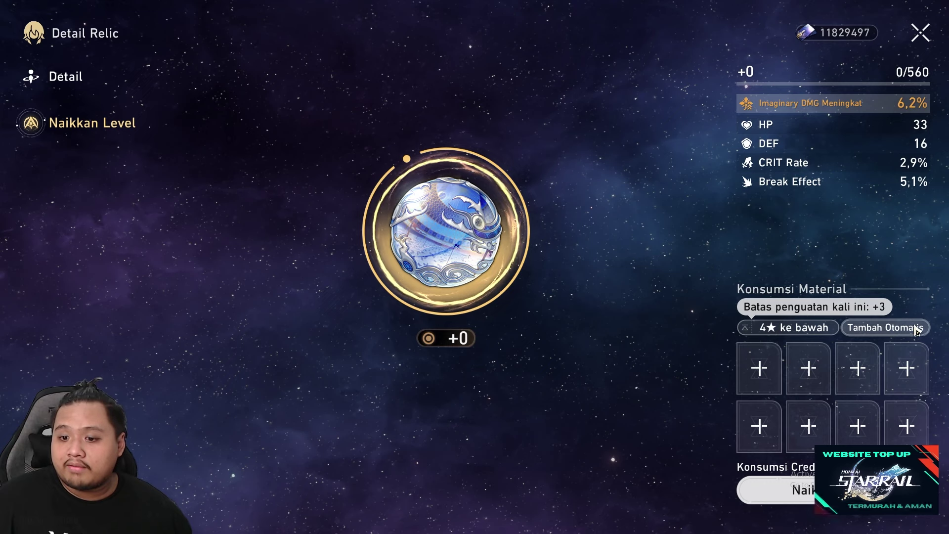
pyautogui.click(885, 327)
pyautogui.click(870, 489)
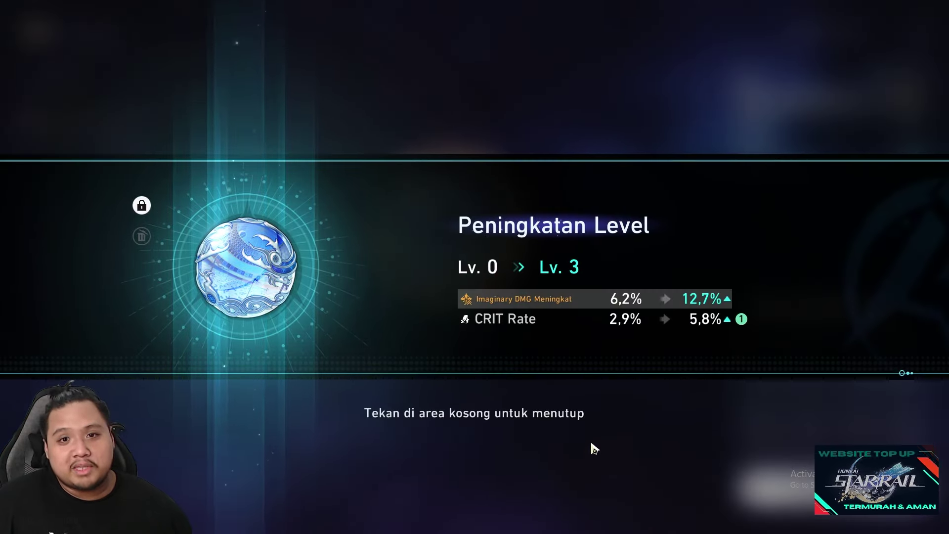
pyautogui.click(592, 449)
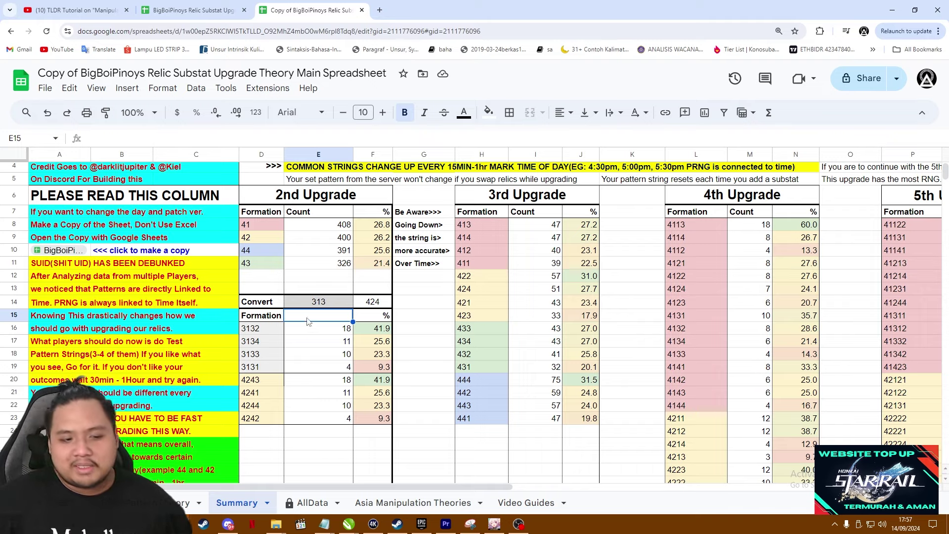
# Open the Convert search cell E14 and check the predicted formations listed beneath it in the Summary sheet.
pyautogui.doubleClick(347, 302)
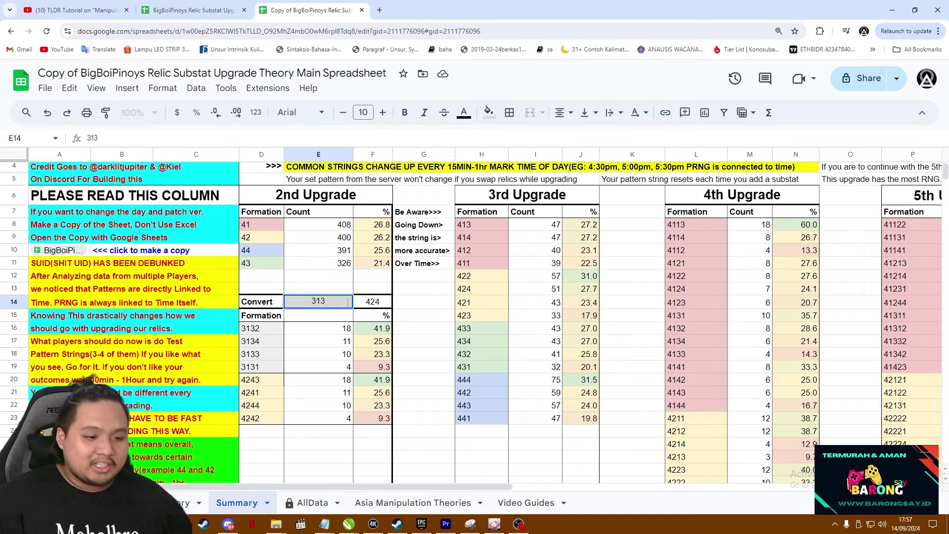
pyautogui.scroll(-1, 420, 277)
pyautogui.click(428, 270)
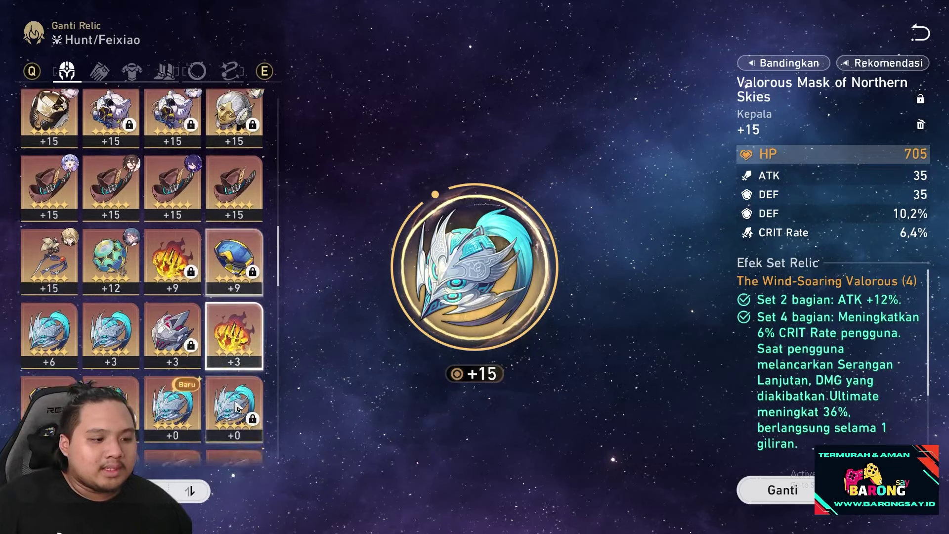
# Choose the +0 Valorous Mask of Northern Skies with ATK, CRIT Rate and Break Effect, and level it to +3 using automatically added materials.
pyautogui.scroll(-5, 191, 350)
pyautogui.click(183, 344)
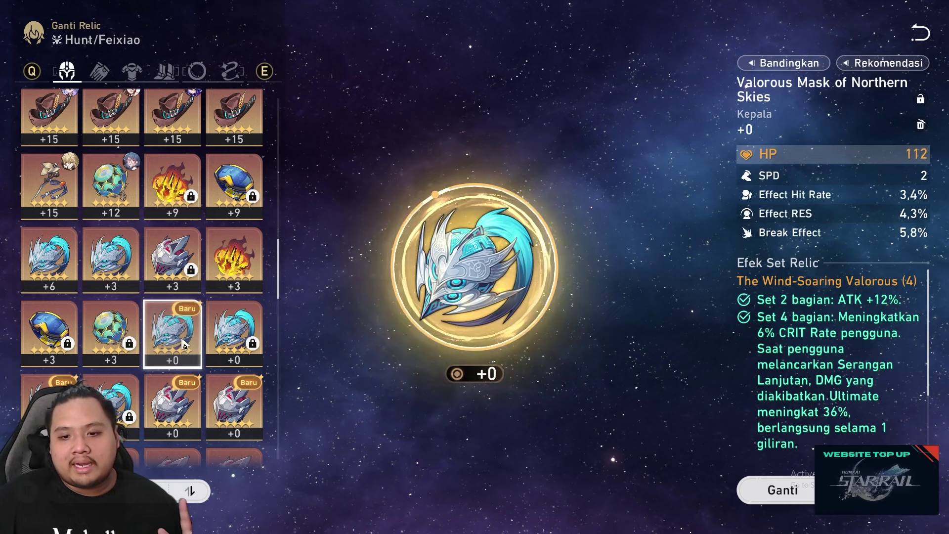
pyautogui.click(50, 403)
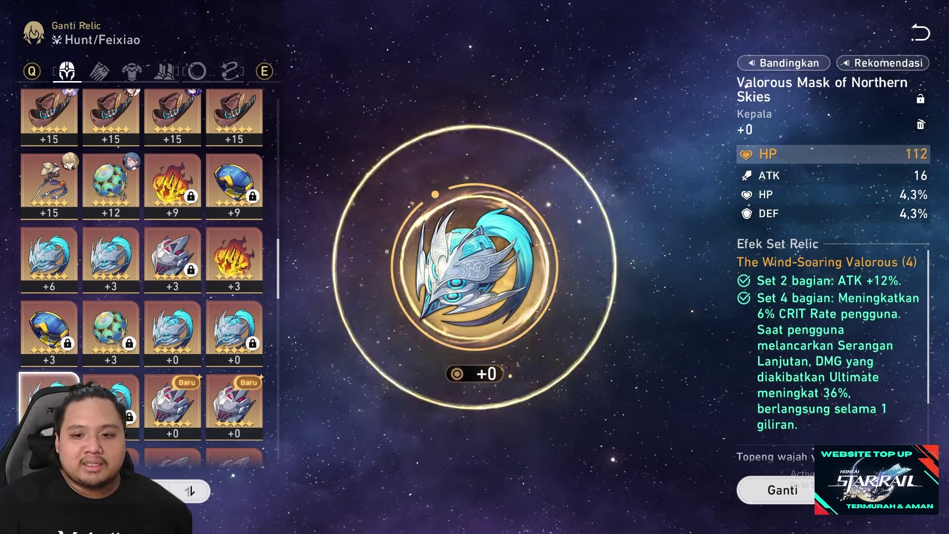
pyautogui.click(111, 402)
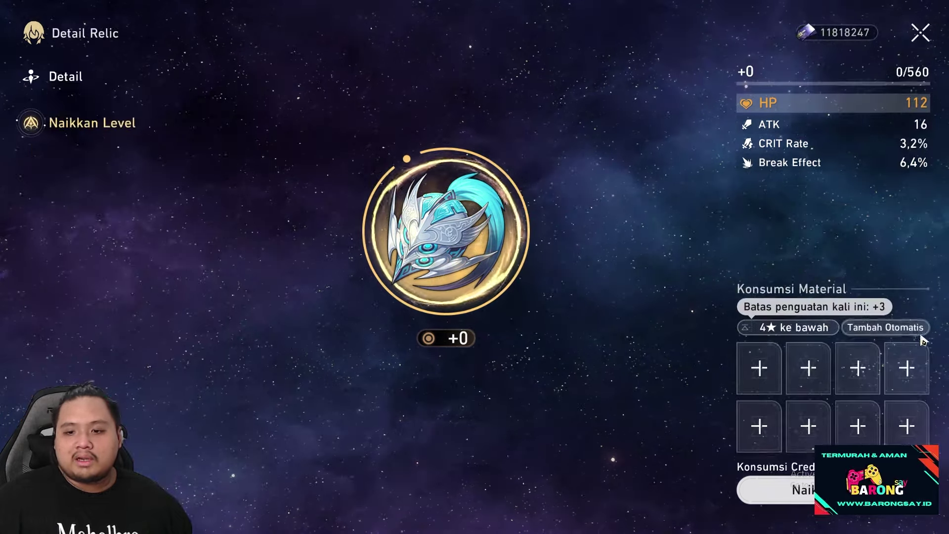
pyautogui.click(888, 324)
pyautogui.click(771, 487)
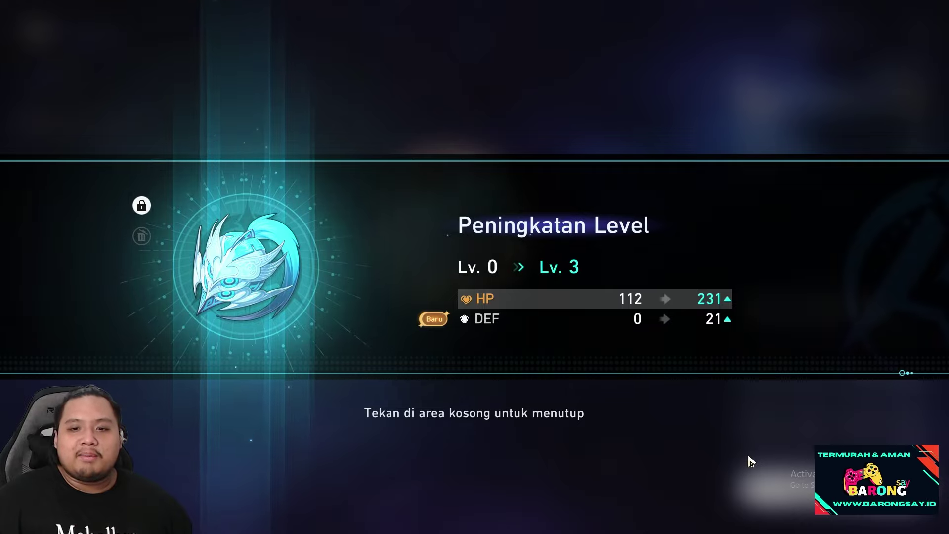
pyautogui.click(751, 461)
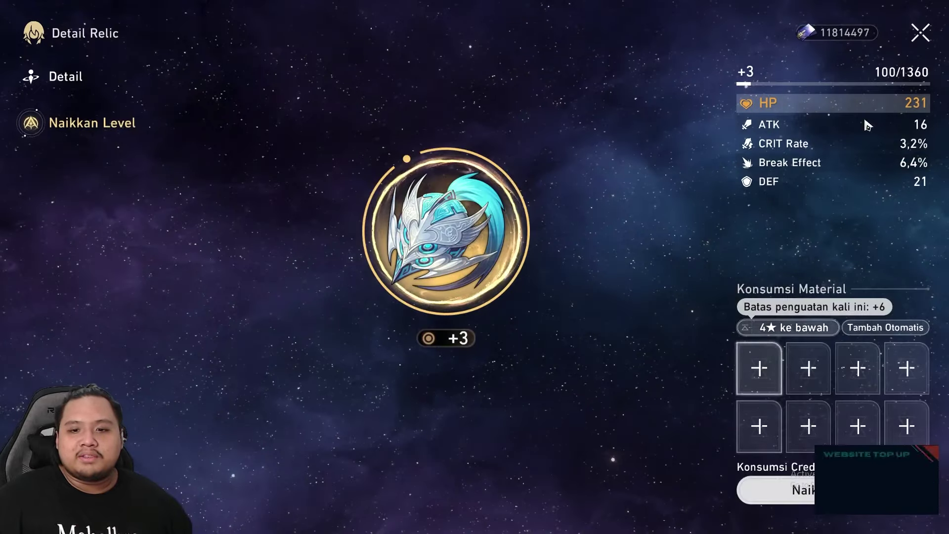
pyautogui.click(920, 33)
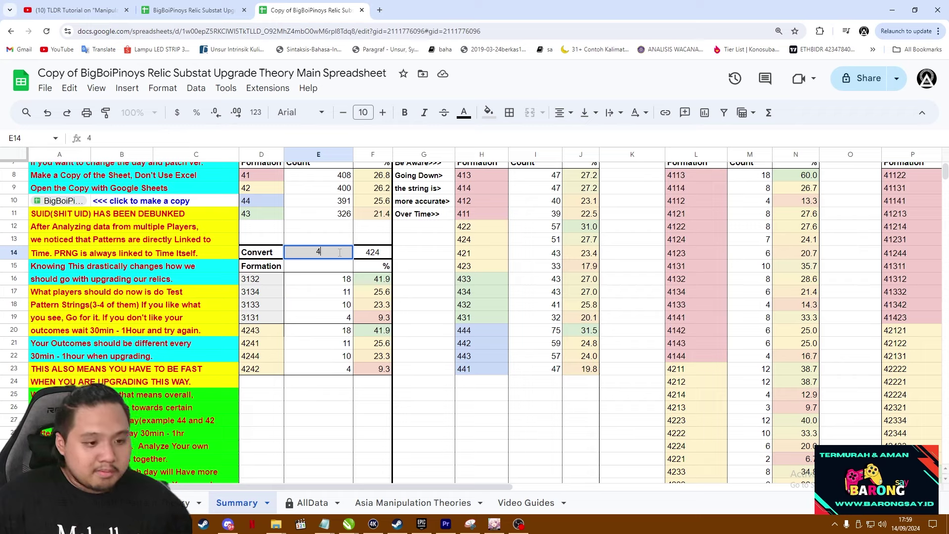
# Enter 4 in the Convert search cell E14 and extend the pattern string to 41.
pyautogui.press('Return')
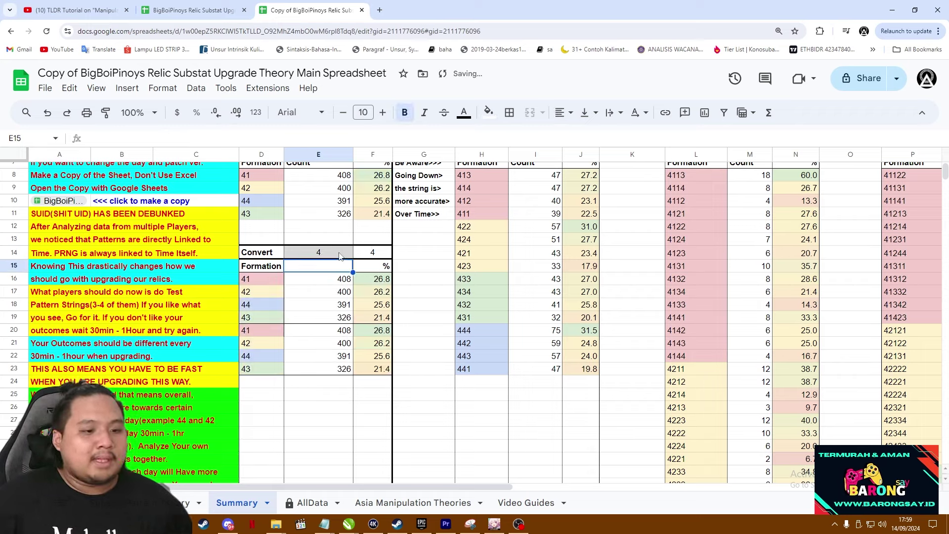
pyautogui.click(428, 270)
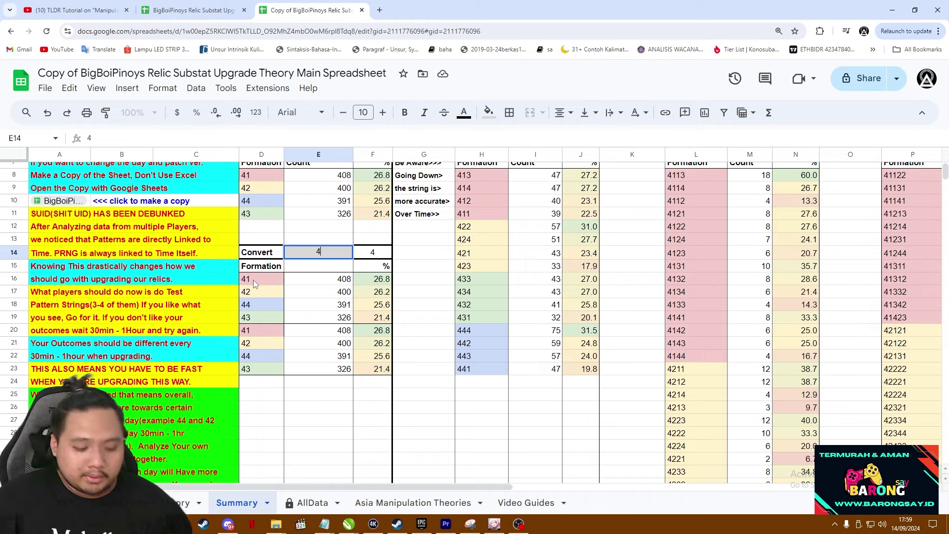
pyautogui.write('1')
pyautogui.press('Return')
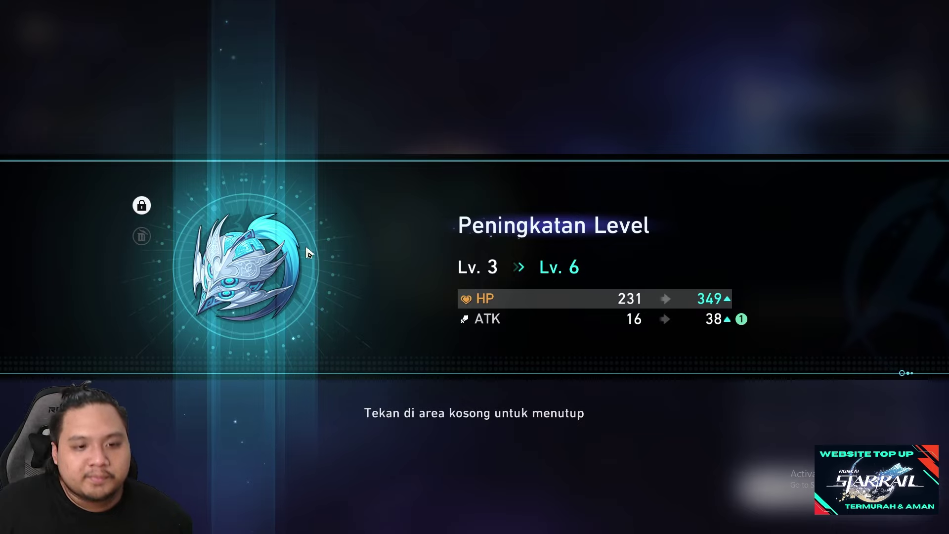
# Finish leveling the Valorous Mask to +6 and browse the other +6 and +3 head relics for an upgrade candidate.
pyautogui.click(553, 428)
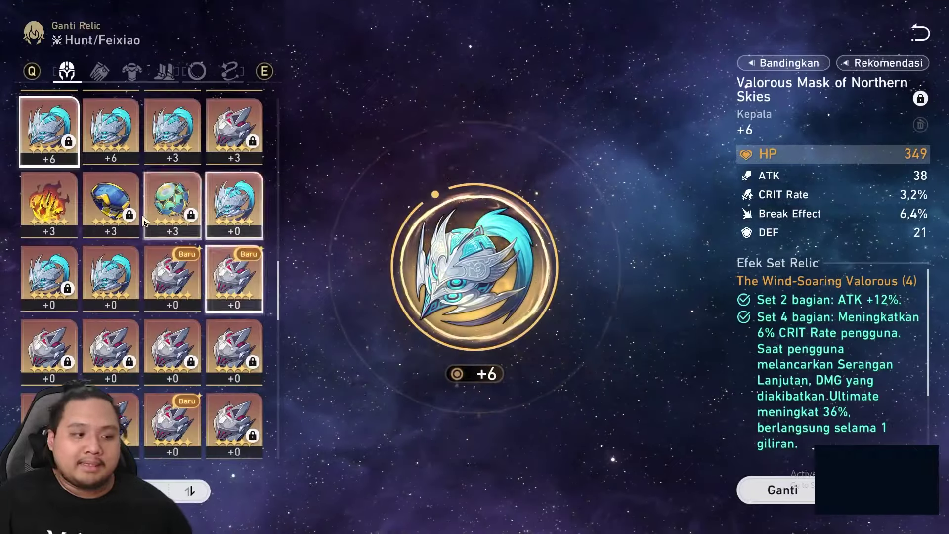
pyautogui.click(172, 131)
pyautogui.click(108, 148)
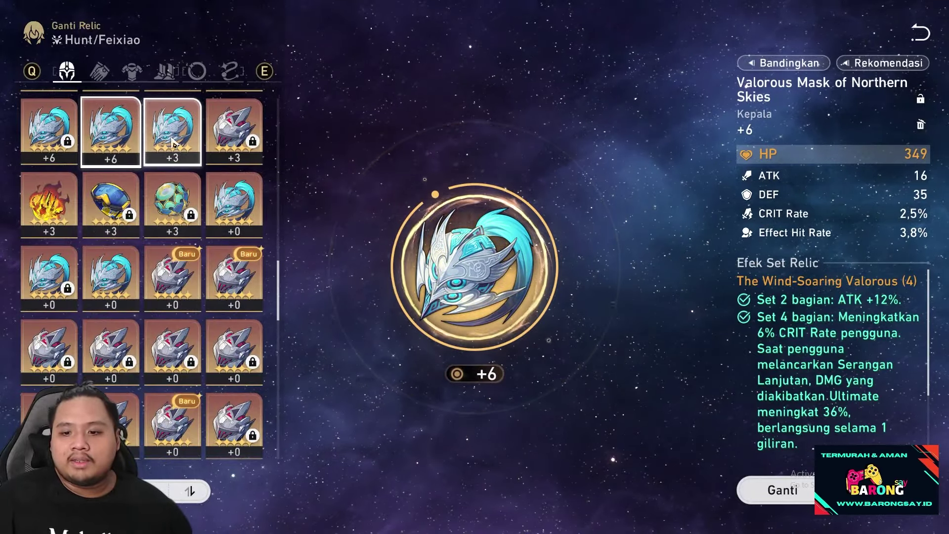
pyautogui.click(172, 206)
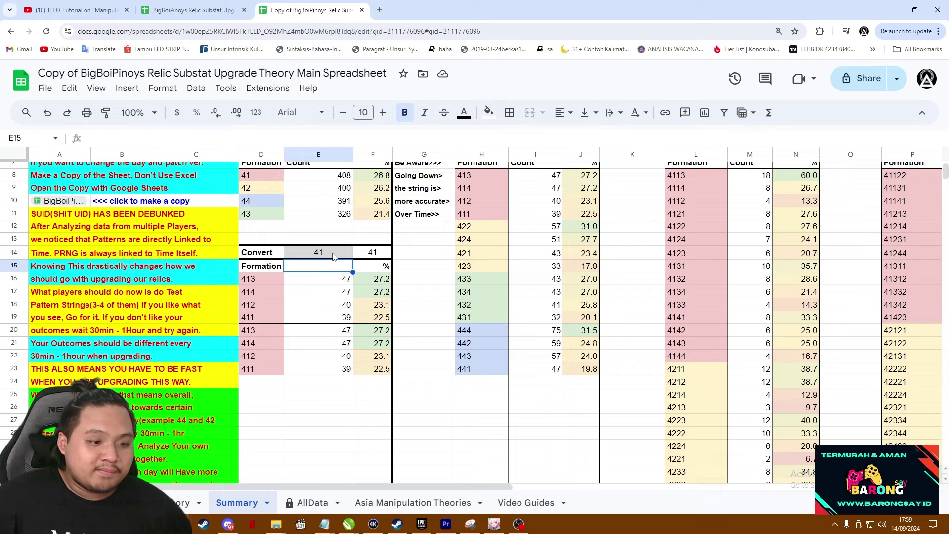
# Extend the pattern string in the Convert search cell E14 to 412.
pyautogui.doubleClick(333, 252)
pyautogui.write('2')
pyautogui.press('Return')
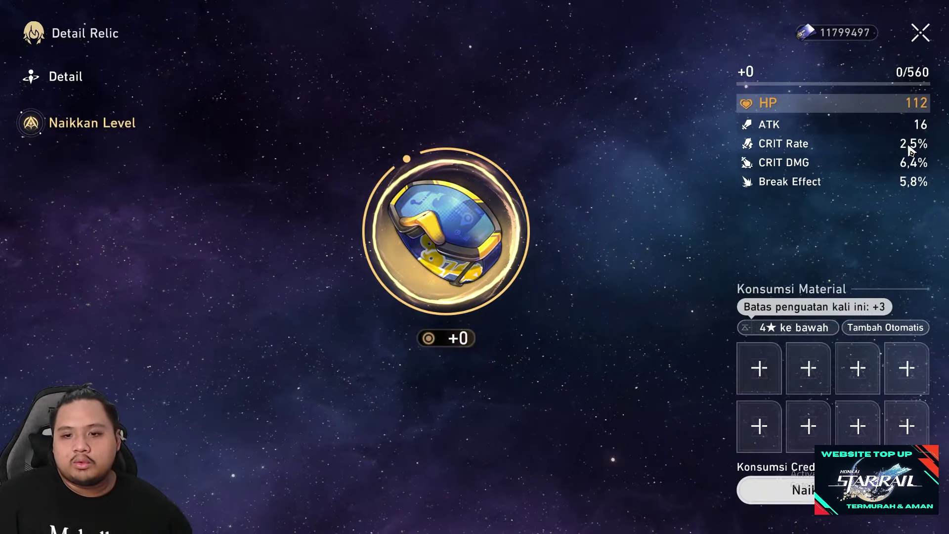
# Level the +0 goggles head relic with ATK, CRIT Rate, CRIT DMG and Break Effect to +3 using automatically added materials.
pyautogui.click(885, 327)
pyautogui.click(777, 489)
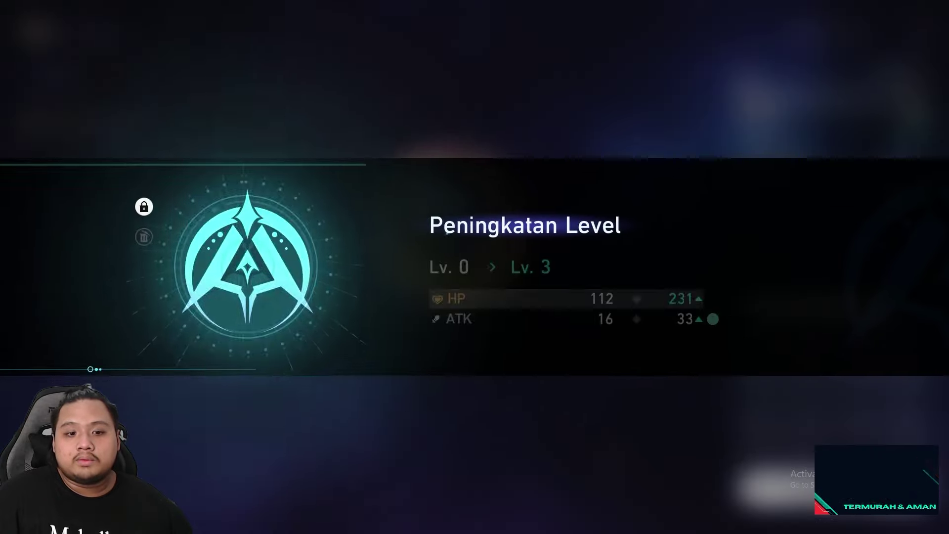
pyautogui.click(723, 447)
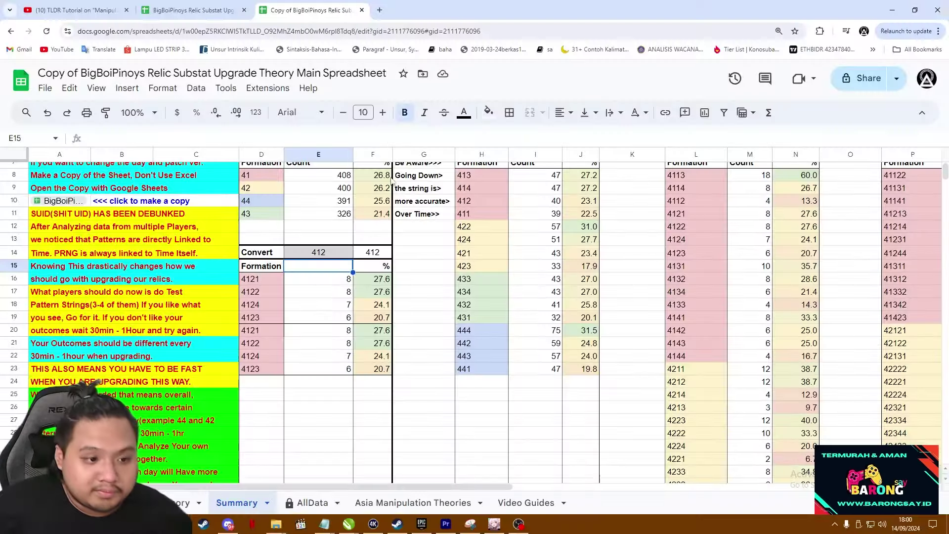
# Enter 4121 in the Convert search cell E14 of the Summary sheet.
pyautogui.click(335, 253)
pyautogui.write('4121')
pyautogui.press('Return')
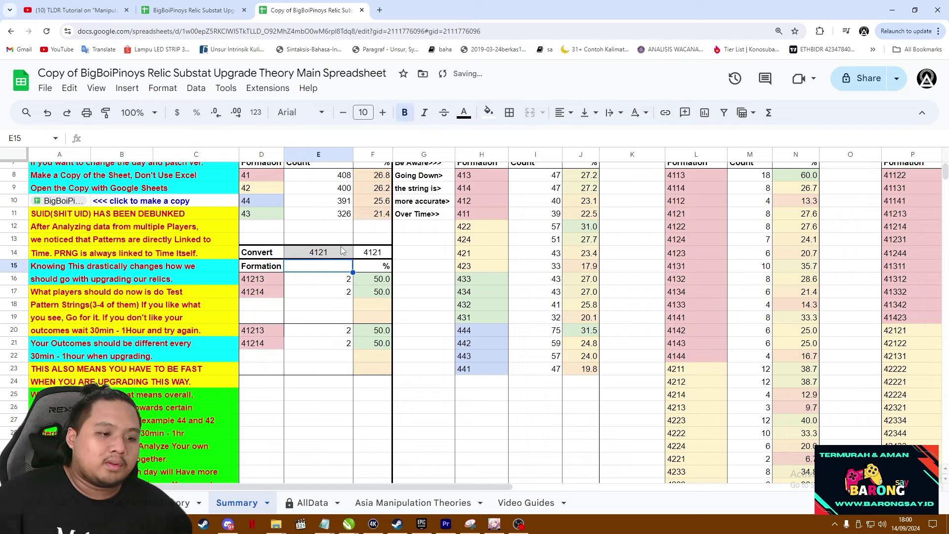
pyautogui.click(430, 270)
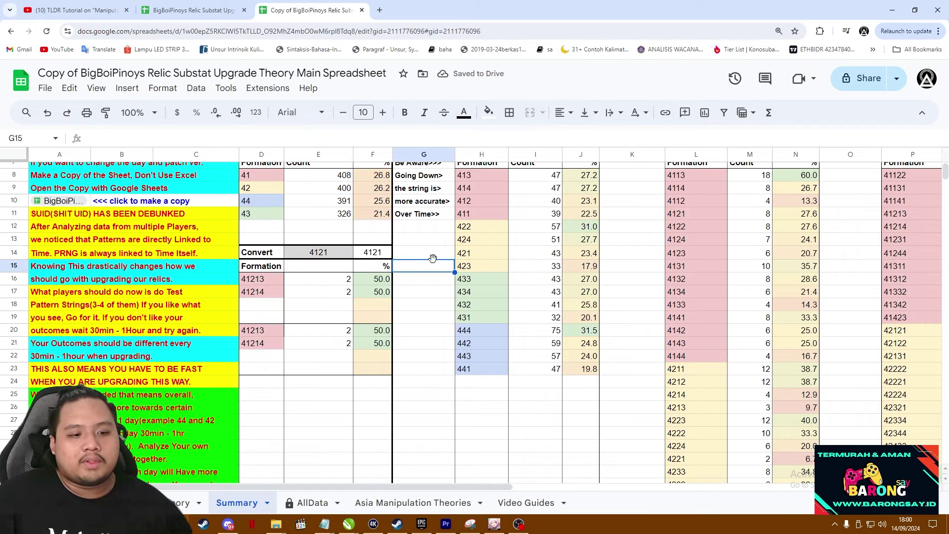
# Switch back to Honkai: Star Rail and level the goggles head relic to +6.
pyautogui.hotkey('alt', 'Tab')
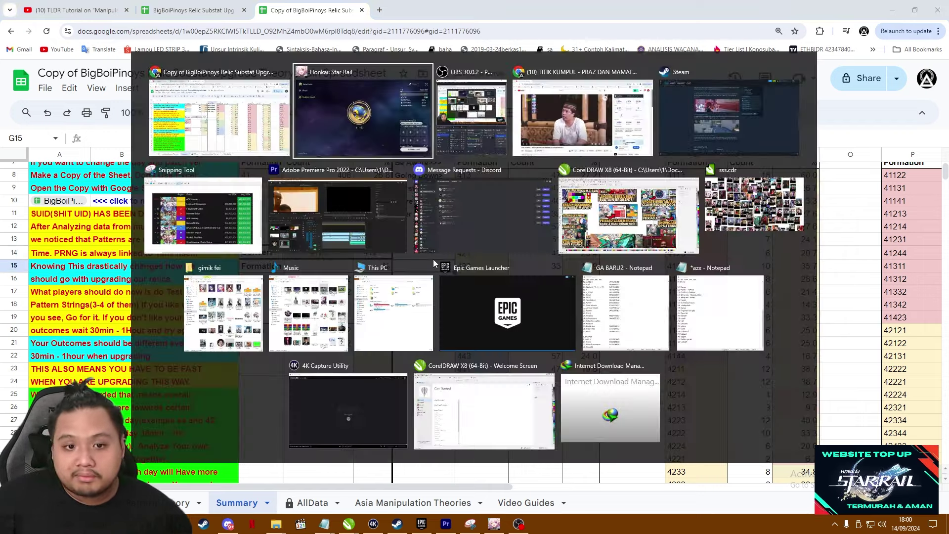
pyautogui.click(801, 488)
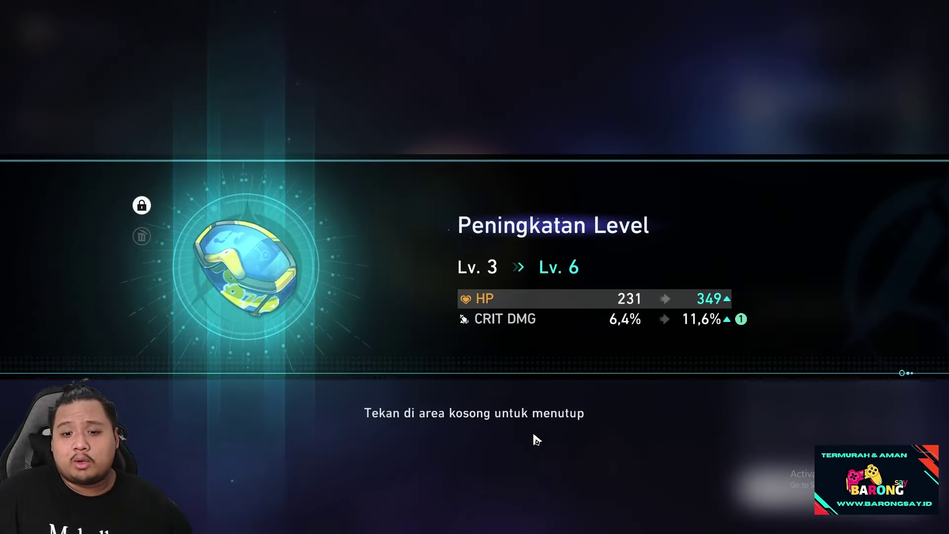
pyautogui.click(574, 444)
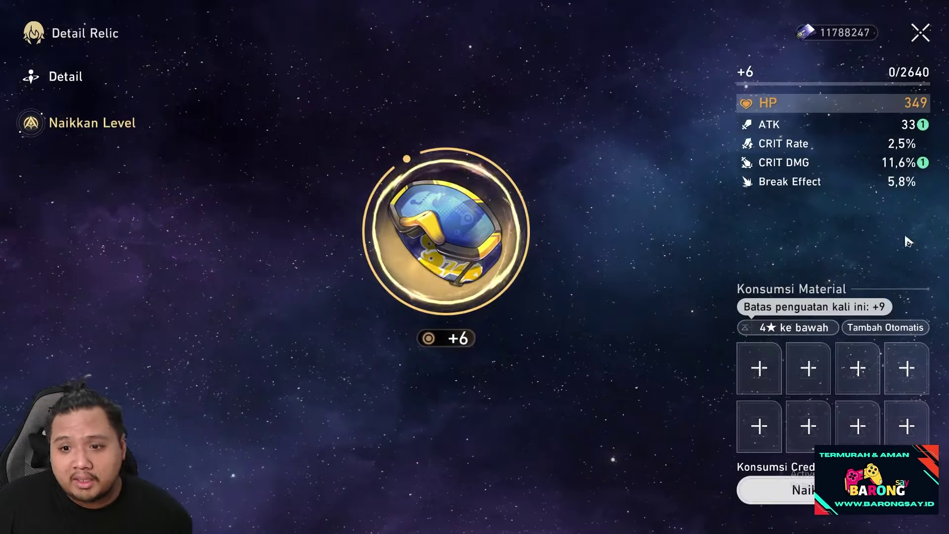
# Level the four-star +0 Valorous Mask of Northern Skies with ATK, DEF and CRIT DMG to +3 using automatically added materials.
pyautogui.press('Escape')
pyautogui.scroll(-5, 129, 297)
pyautogui.click(129, 326)
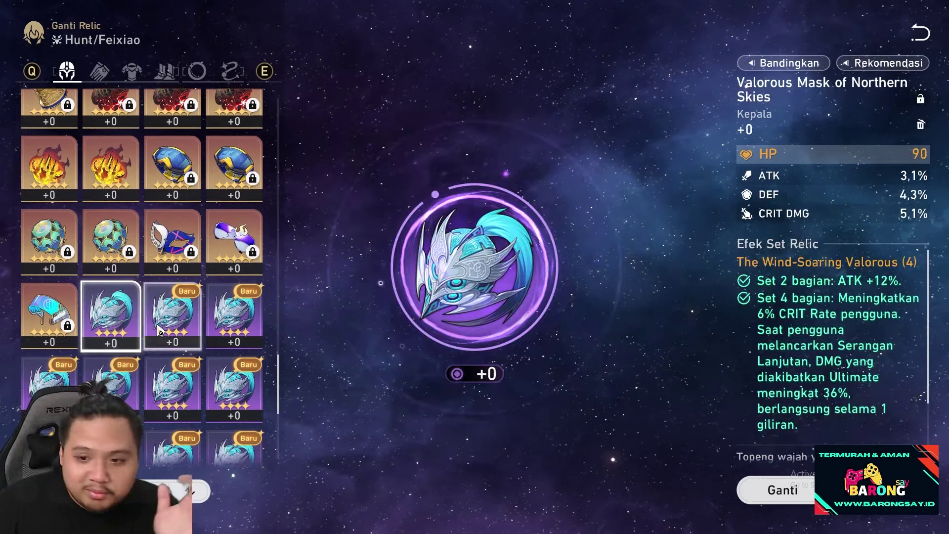
pyautogui.scroll(-3, 130, 326)
pyautogui.click(475, 267)
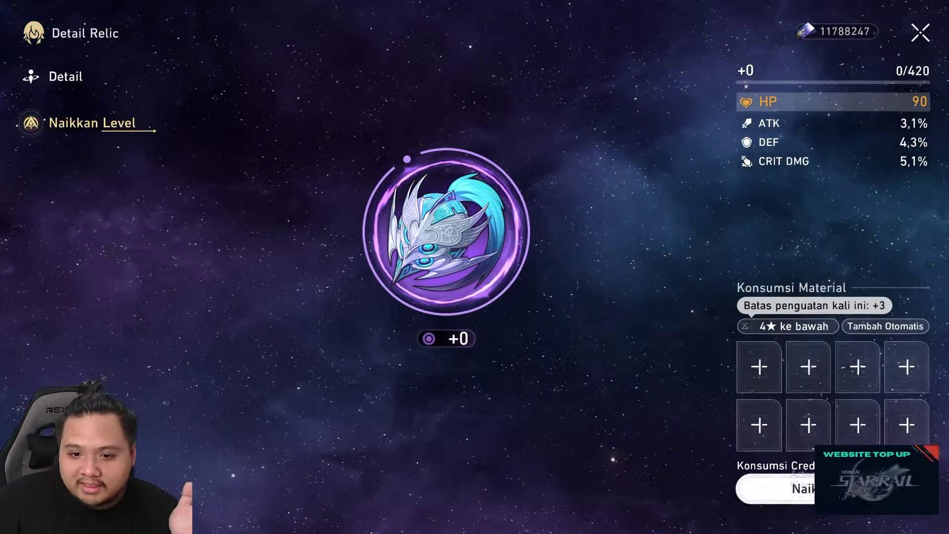
pyautogui.click(899, 326)
pyautogui.click(791, 490)
pyautogui.press('Escape')
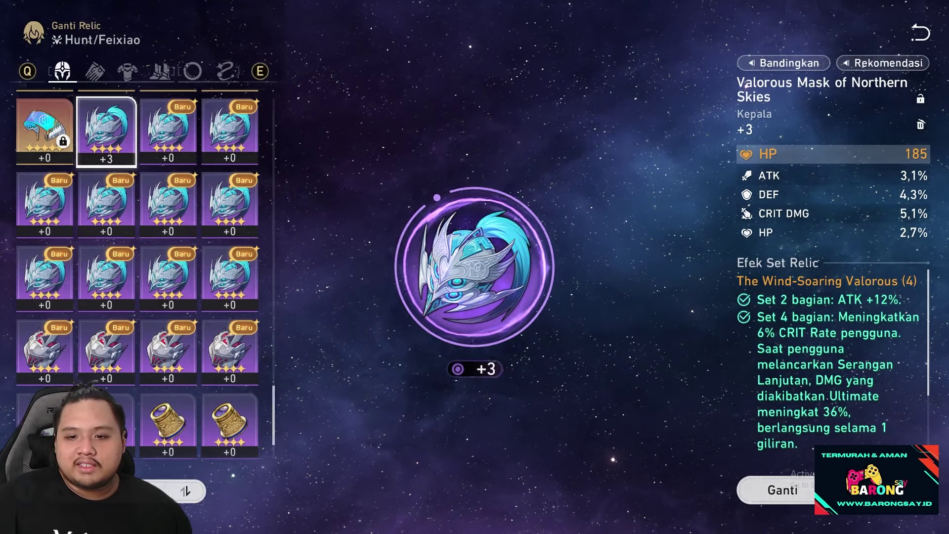
# Level the +3 Valorous Mask of Northern Skies head relic to +6 using automatically added materials.
pyautogui.click(475, 267)
pyautogui.click(909, 328)
pyautogui.click(791, 490)
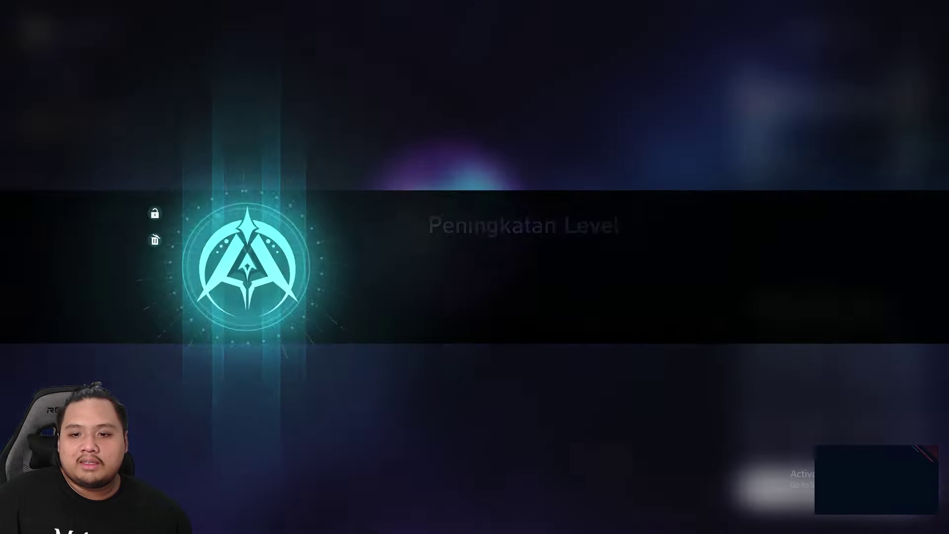
pyautogui.click(661, 436)
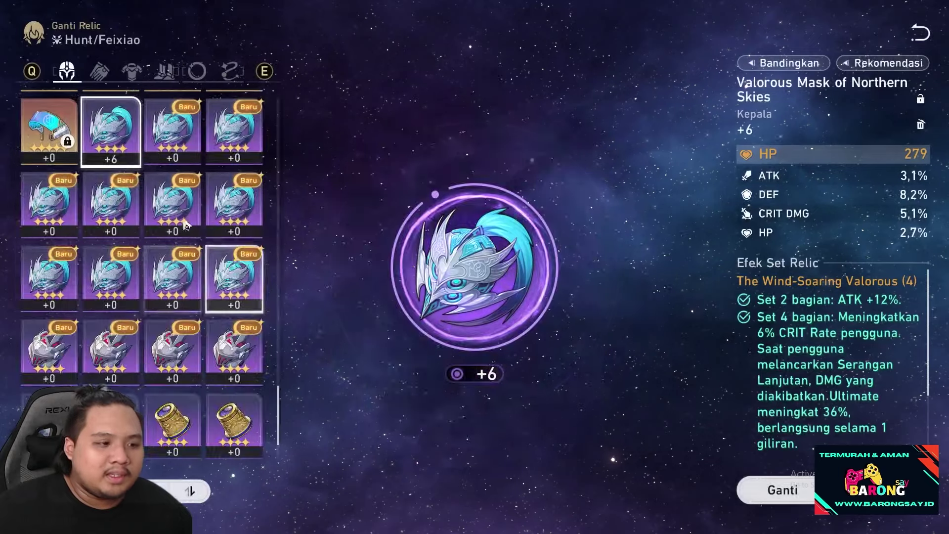
# Go to the hand relics and level the +0 Messenger's Transformative Arm with DEF, CRIT Rate, CRIT DMG and Effect RES to +3.
pyautogui.scroll(5, 148, 247)
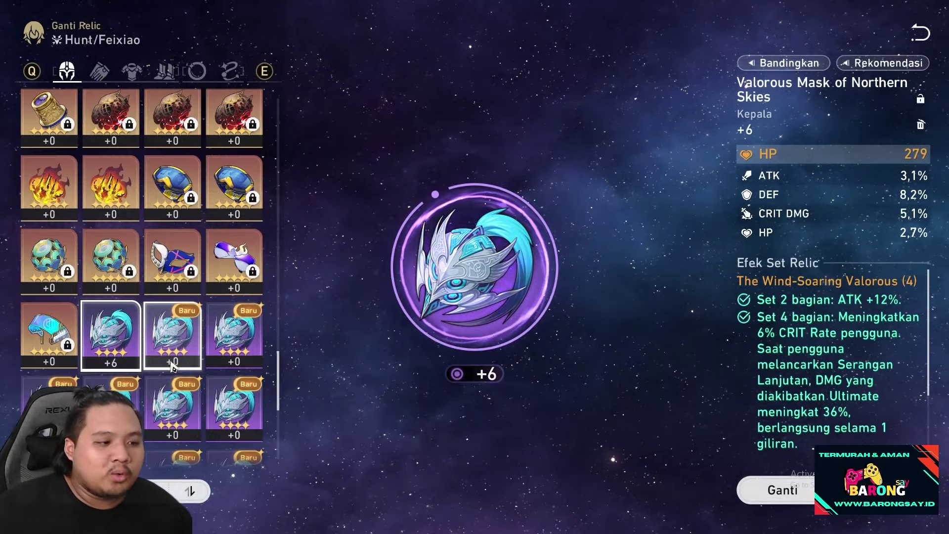
pyautogui.click(163, 297)
pyautogui.press('e')
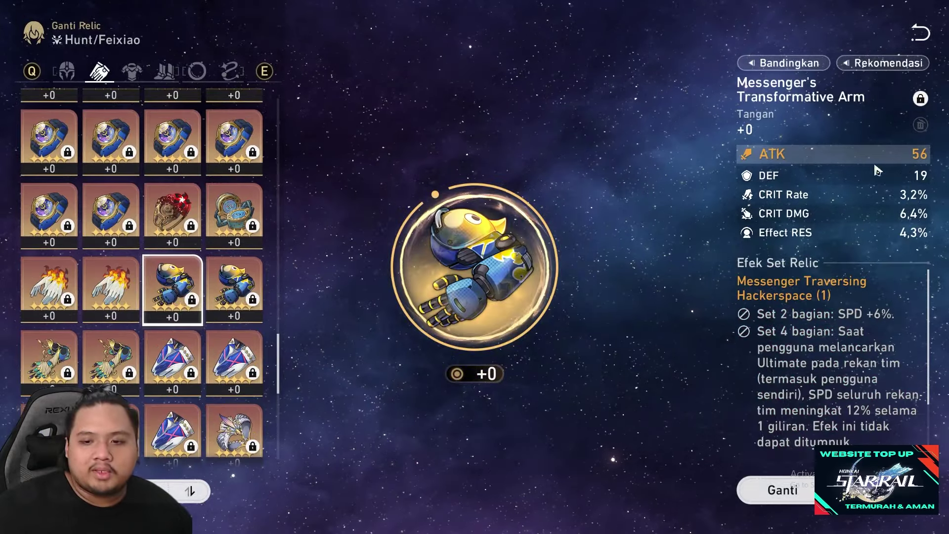
pyautogui.click(852, 238)
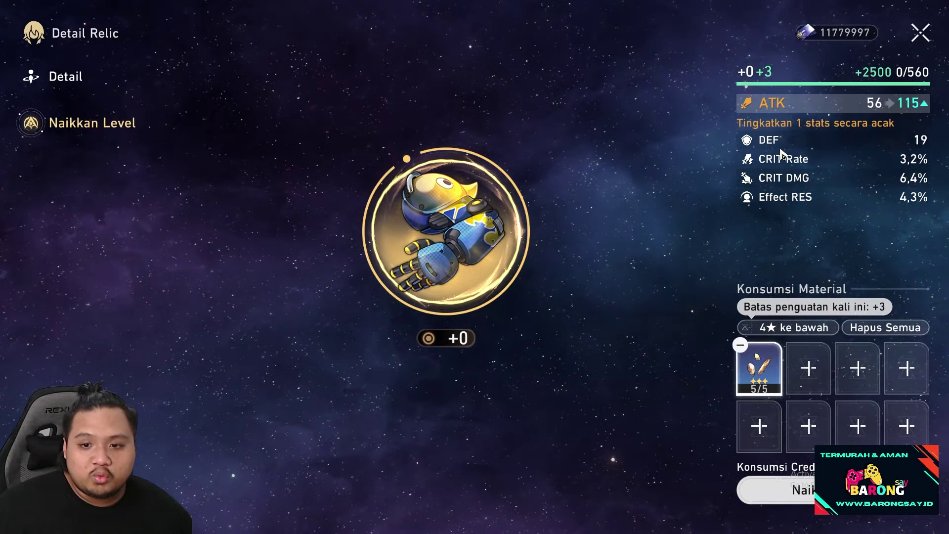
pyautogui.click(764, 491)
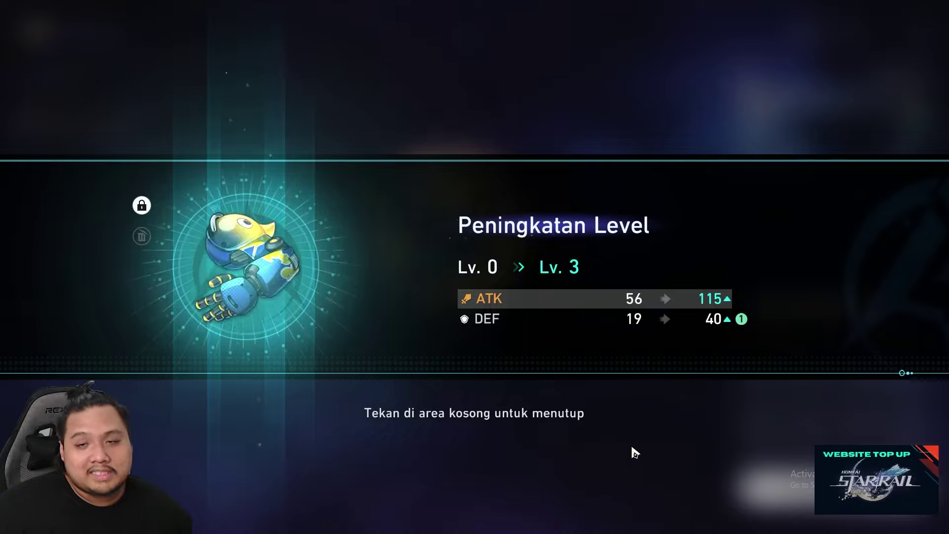
pyautogui.click(631, 443)
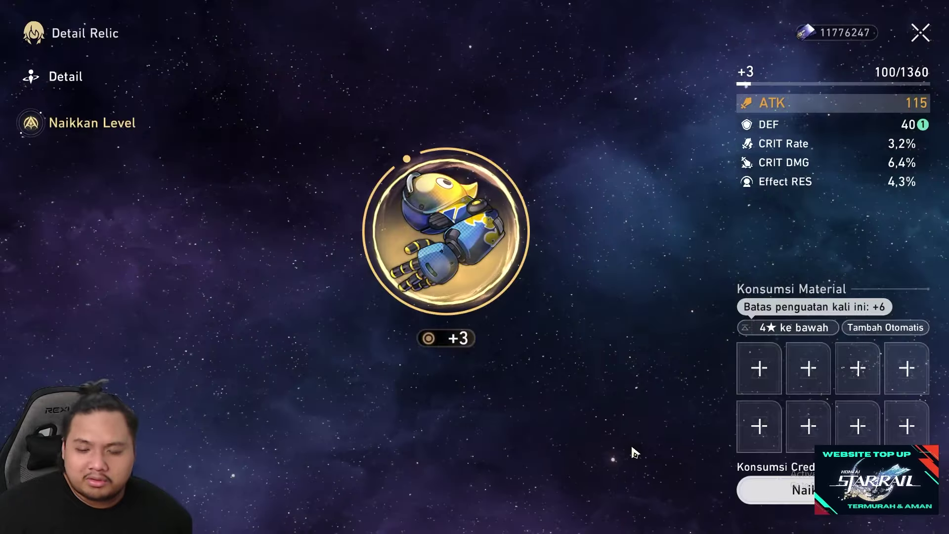
# Switch to the substat theory spreadsheet and enter 421 in the Convert search cell E14 of the Summary sheet.
pyautogui.hotkey('alt', 'Tab')
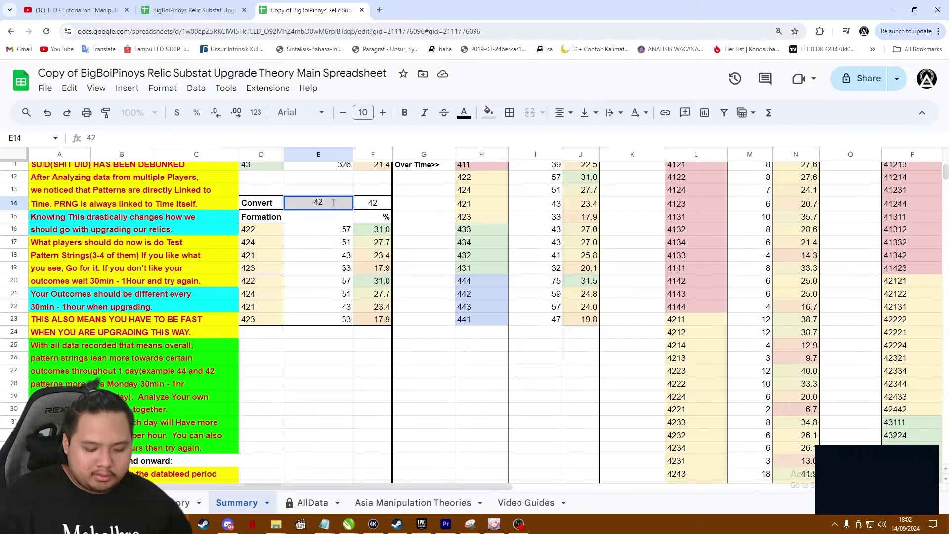
pyautogui.write('1')
pyautogui.press('Return')
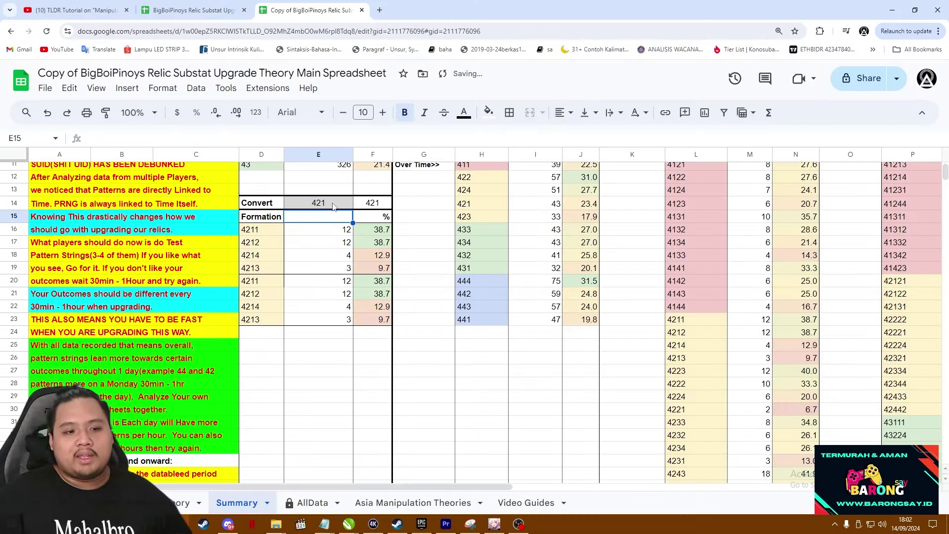
# Switch back to Honkai: Star Rail and level the Messenger's Transformative Arm to +6 using automatically added materials.
pyautogui.hotkey('alt', 'Tab')
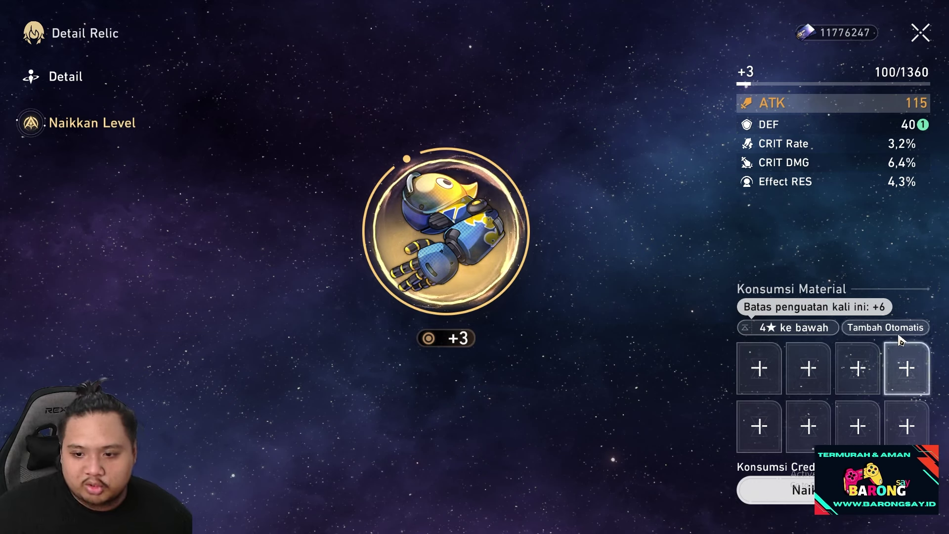
pyautogui.click(885, 327)
pyautogui.click(781, 490)
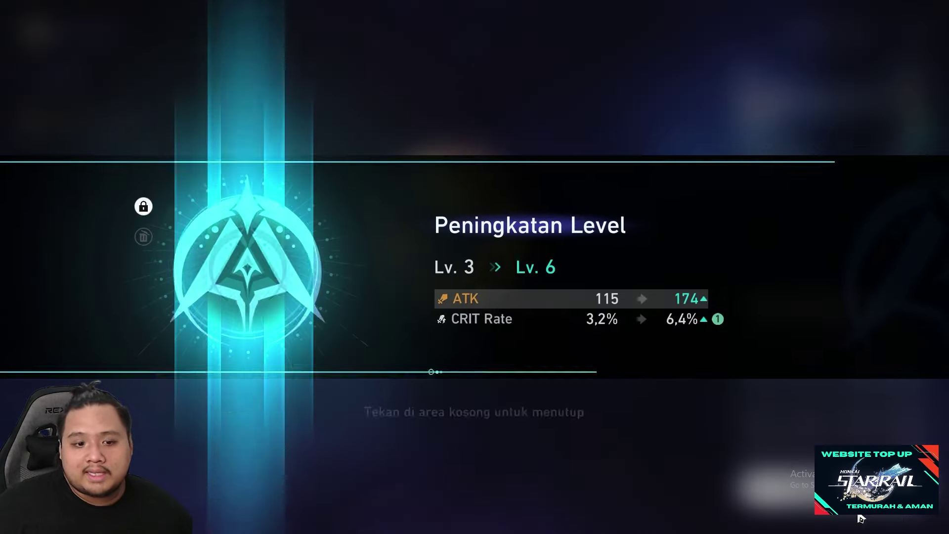
pyautogui.click(595, 435)
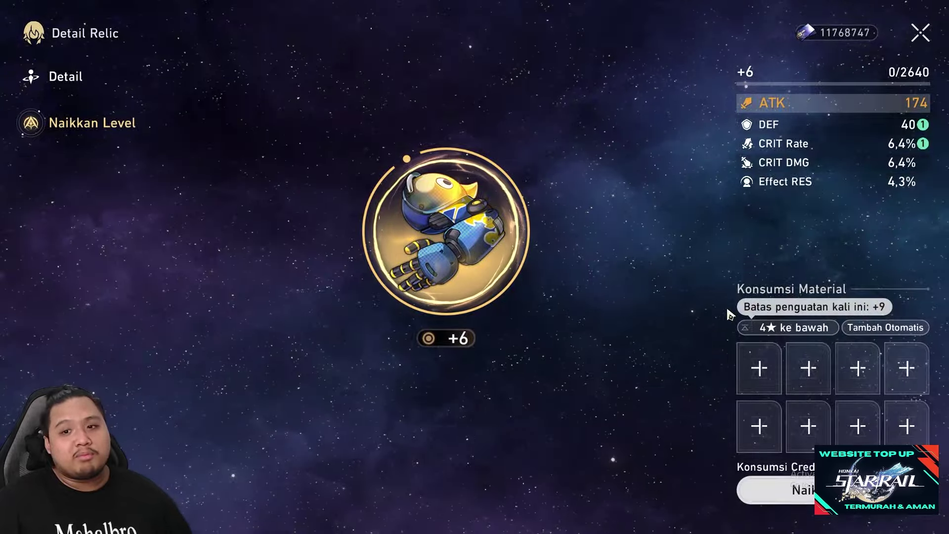